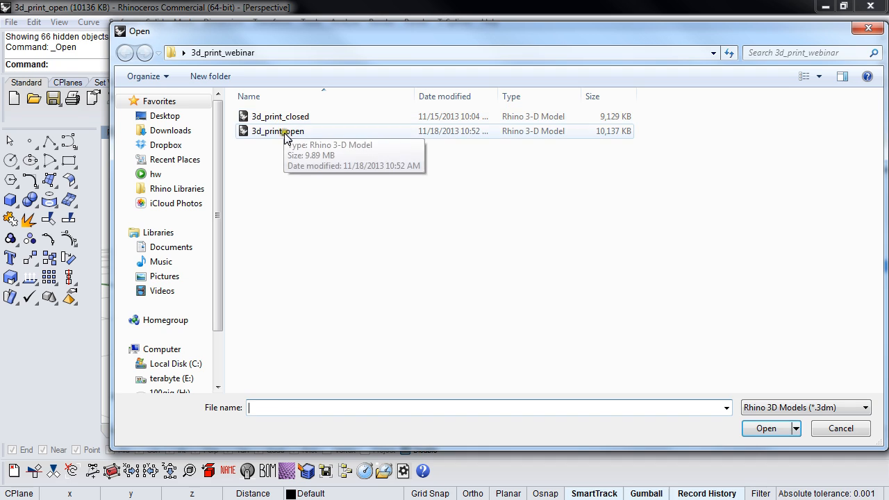
- Open the 3d_print_open model and set the perspective viewport to Wireframe display
double_click(278, 132)
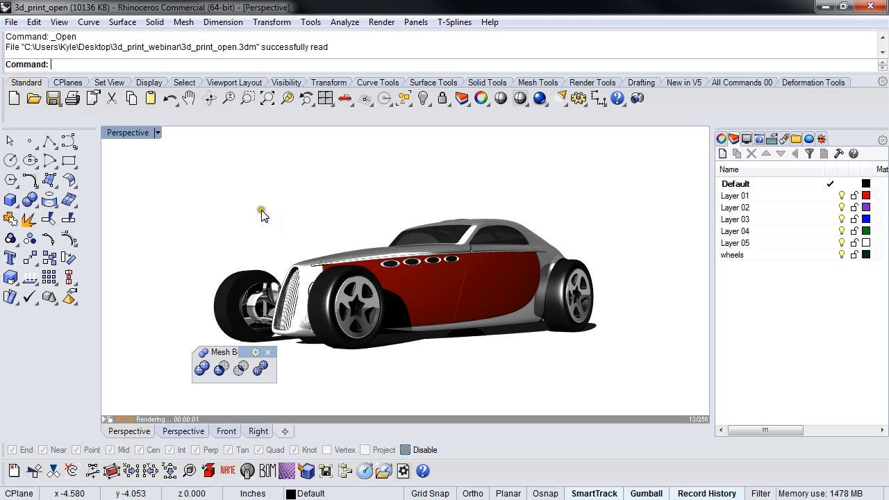
click(127, 134)
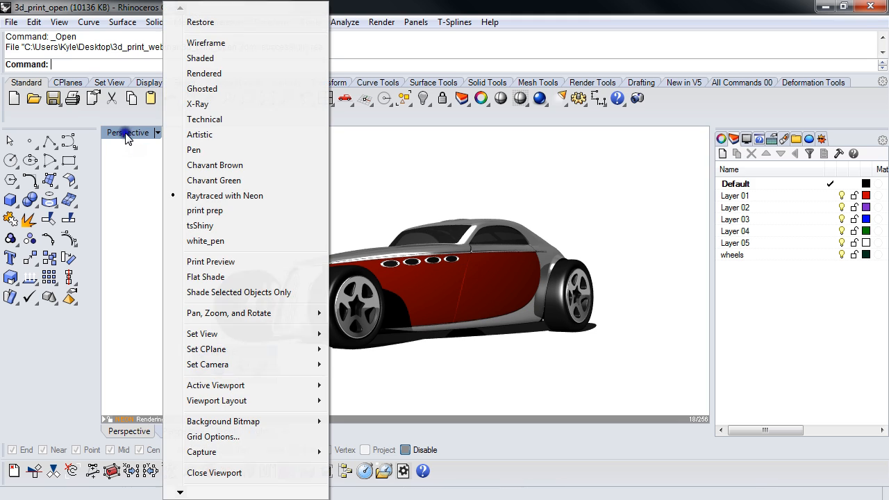
click(215, 47)
mouse_move(421, 195)
right_down()
mouse_move(400, 205)
mouse_move(412, 205)
right_up()
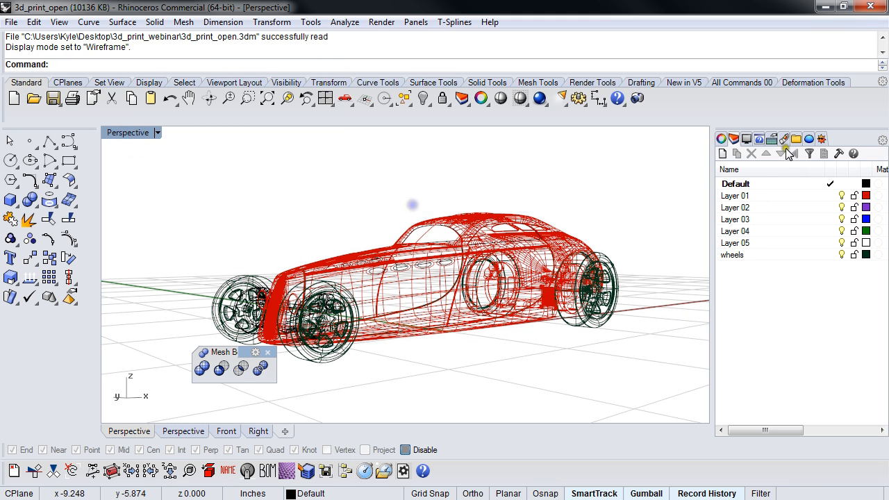
- Turn off the ground plane and close the floating mesh Boolean palette
click(746, 139)
click(759, 139)
click(725, 170)
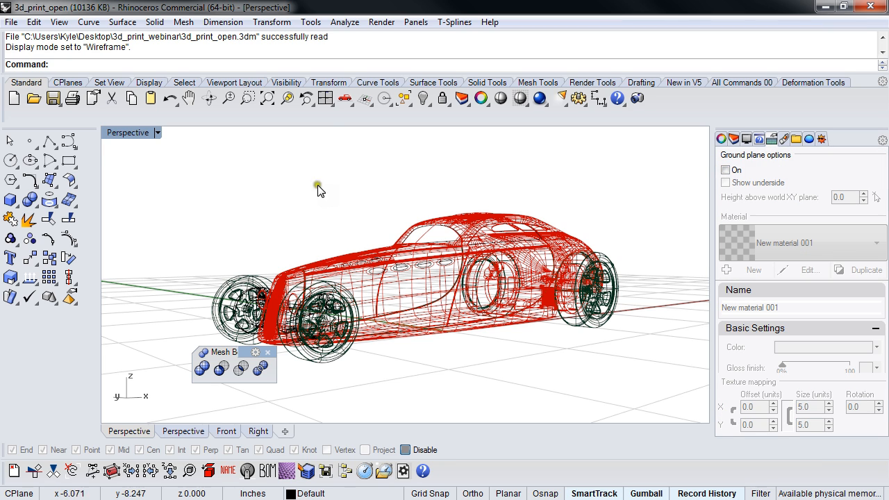
click(136, 137)
click(120, 211)
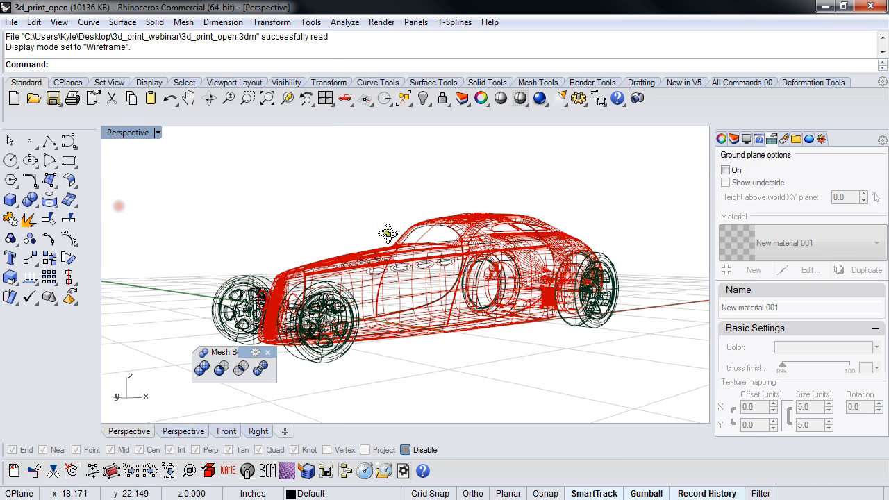
right_drag(367, 235, 287, 339)
click(267, 353)
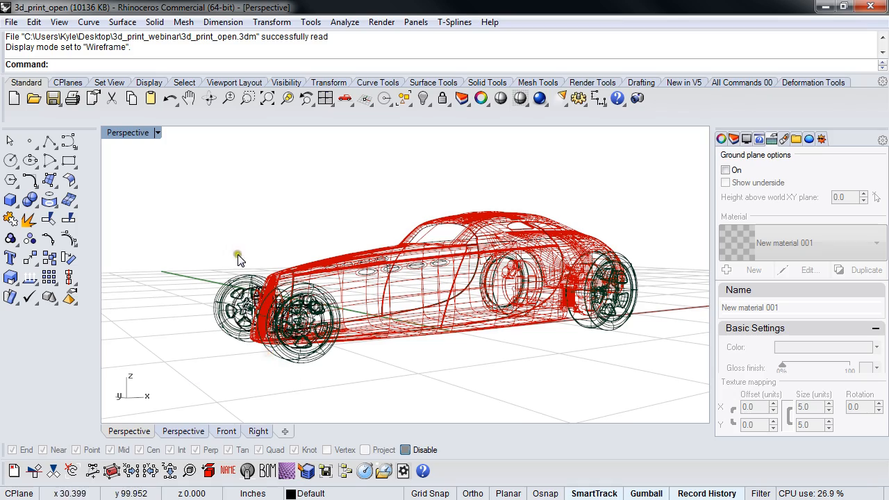
- Switch to the Top view, select the whole car and join all its surfaces
right_drag(238, 238, 330, 291)
click(320, 286)
right_click(308, 259)
scroll(403, 240, up, 3)
key(ctrl+F1)
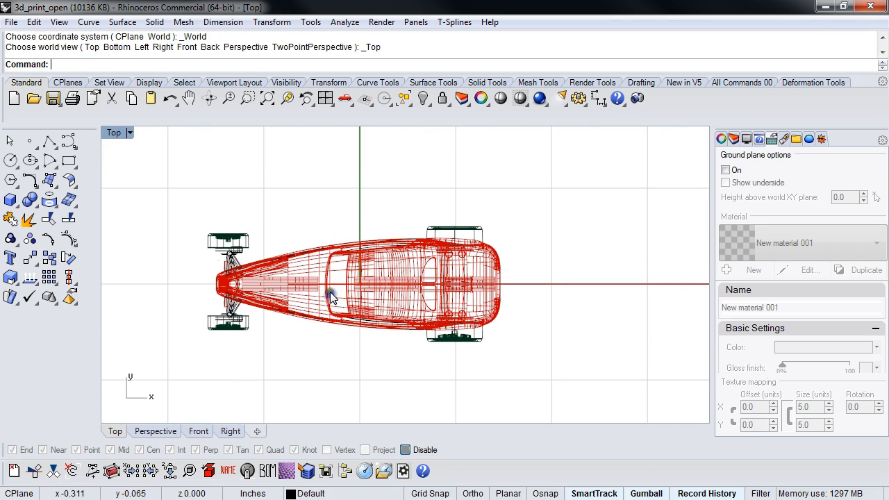
drag(165, 213, 599, 373)
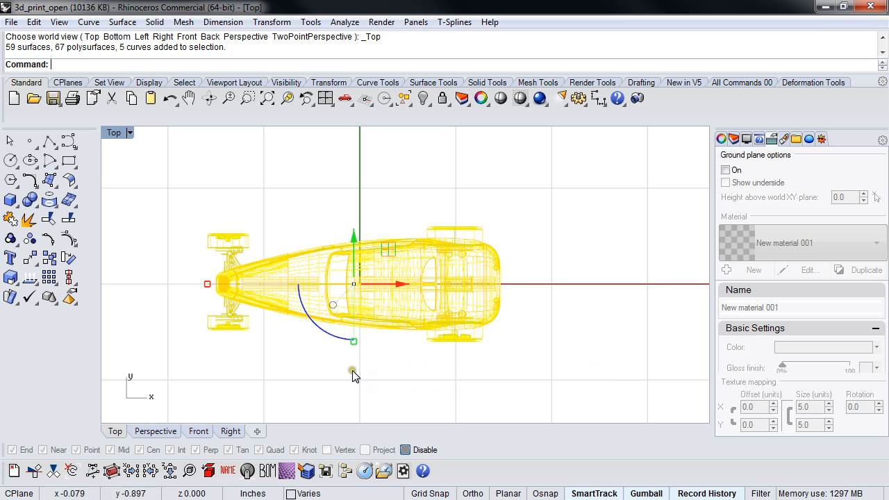
click(371, 357)
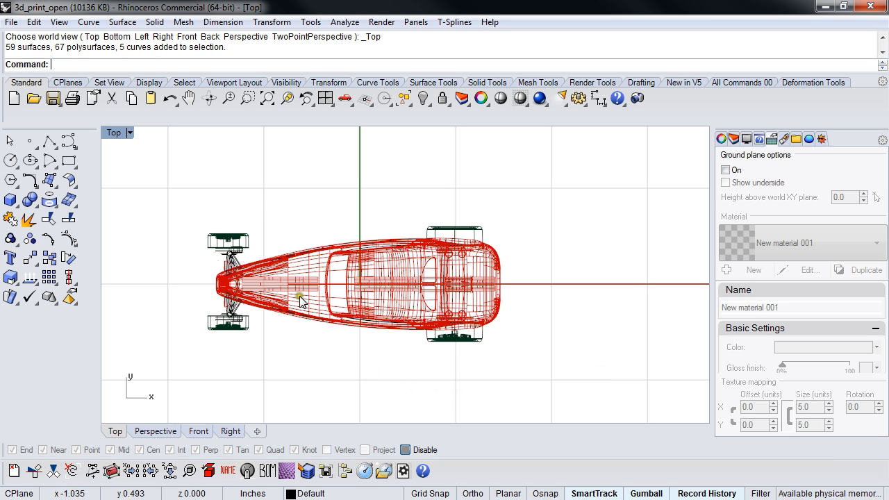
drag(152, 200, 635, 417)
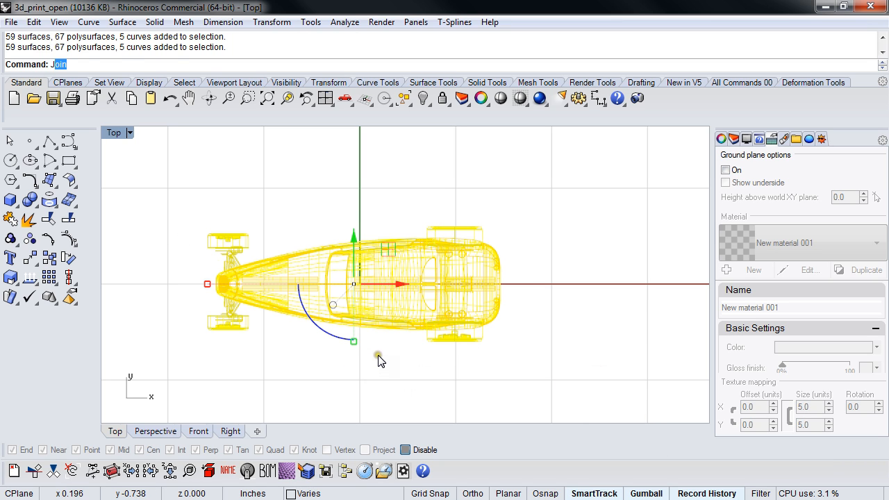
key(Return)
- Select the open polysurfaces and hide everything else
click(377, 360)
middle_click(380, 369)
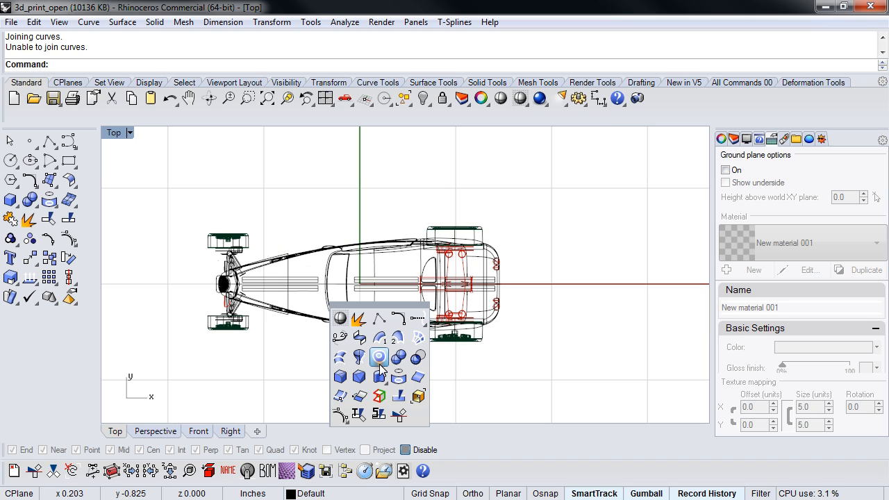
click(418, 395)
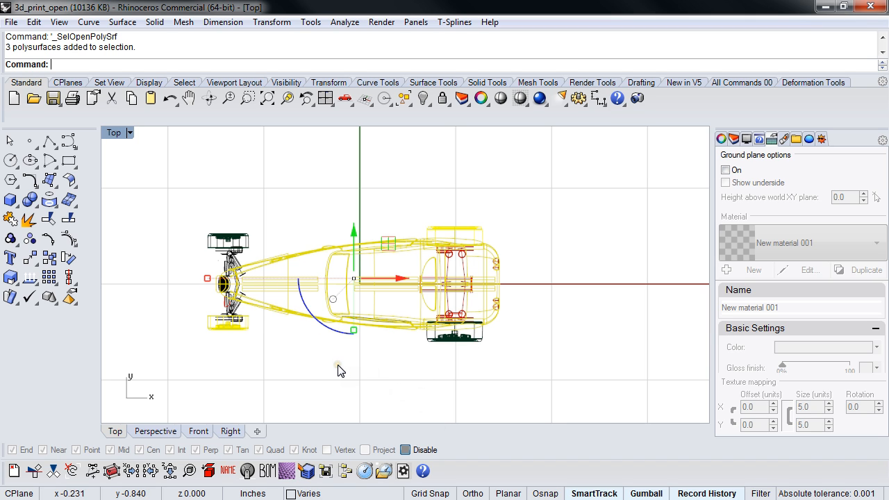
key(ctrl+h)
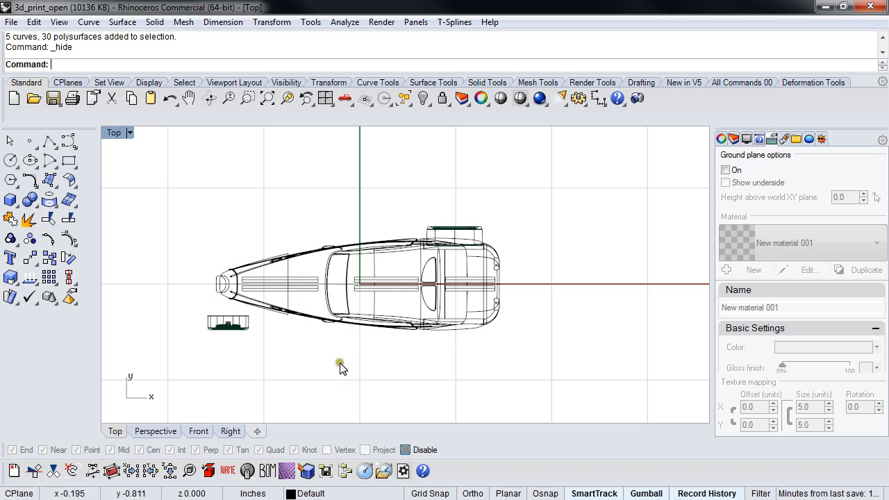
- In the perspective view, delete the two open wheels, one rear and one front, leaving only the car body
key(ctrl+F4)
right_drag(341, 365, 326, 331)
click(464, 334)
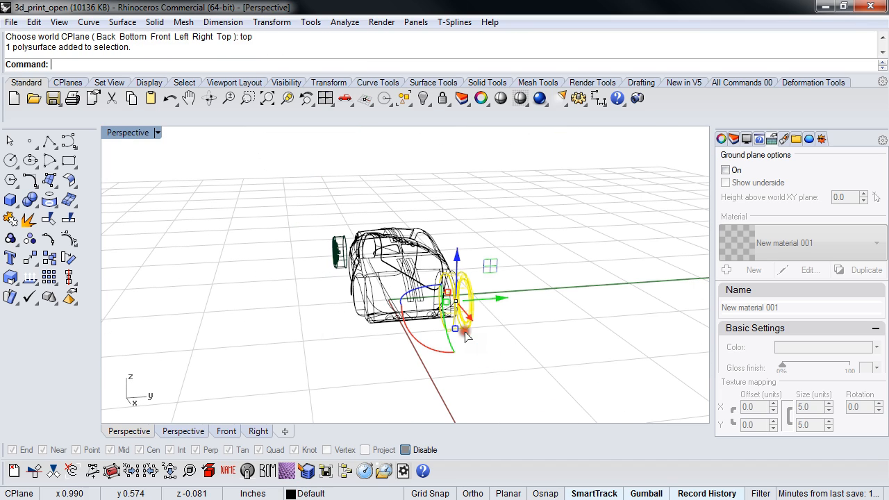
key(Delete)
right_drag(465, 342, 371, 334)
scroll(224, 323, up, 4)
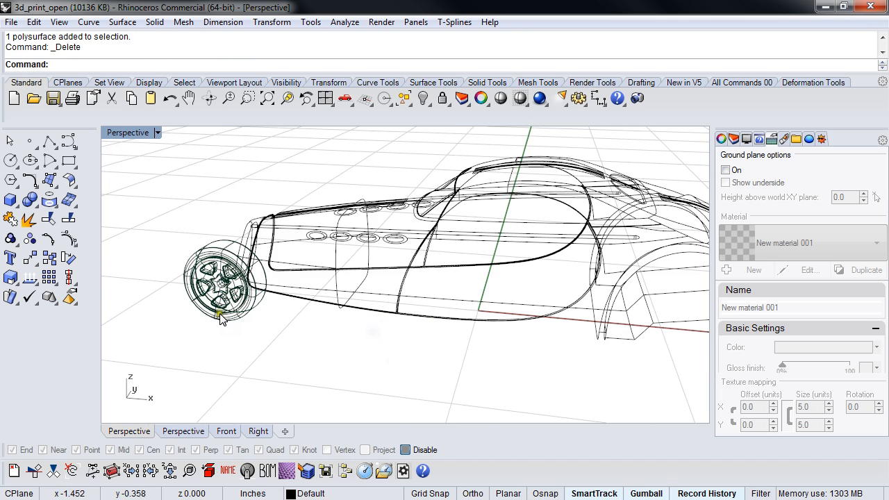
click(225, 319)
key(Delete)
- Show the naked edges of the open car body and inspect them around the grille opening
right_drag(222, 317, 351, 312)
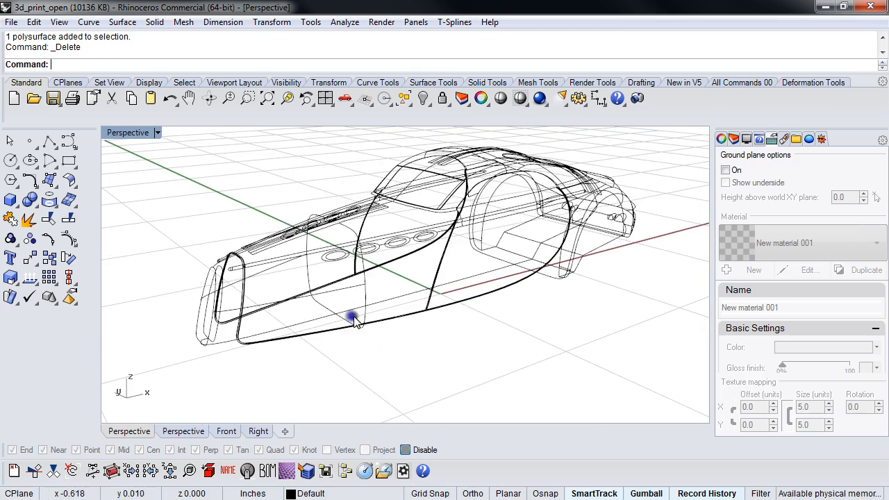
click(367, 330)
middle_click(368, 330)
click(353, 357)
right_drag(367, 361, 507, 359)
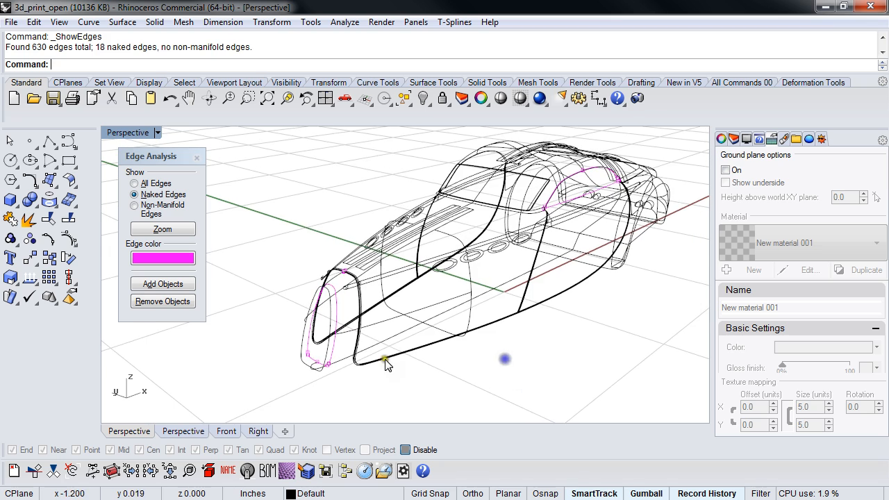
scroll(316, 361, up, 5)
right_drag(316, 362, 341, 367)
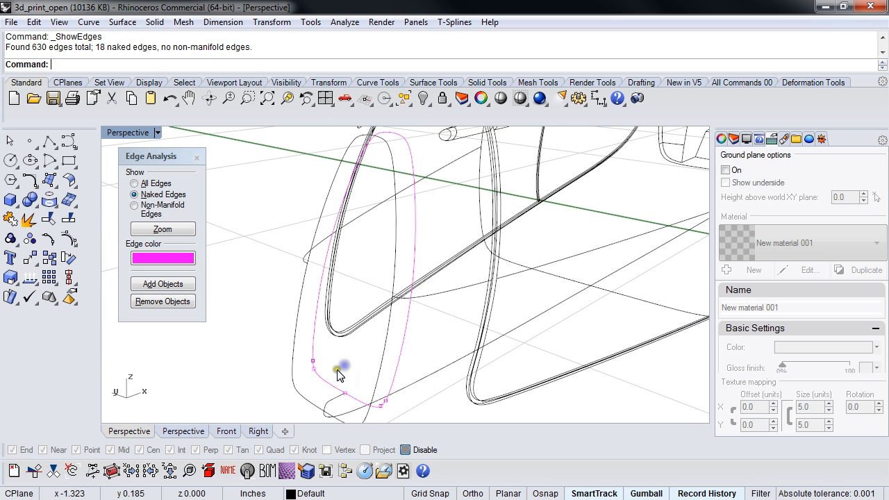
- Extract the grille surround surface from the body and hide everything except that surface
middle_click(341, 367)
click(316, 325)
click(318, 372)
right_click(332, 382)
middle_click(349, 377)
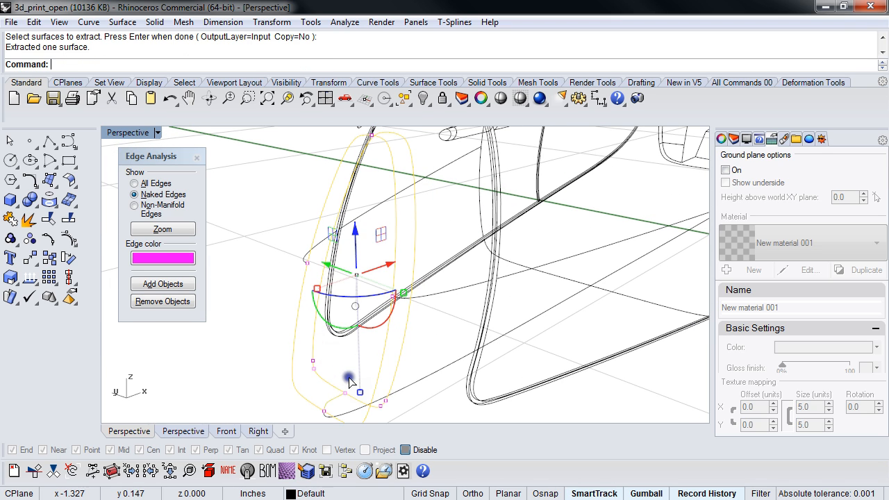
click(324, 369)
scroll(378, 351, down, 3)
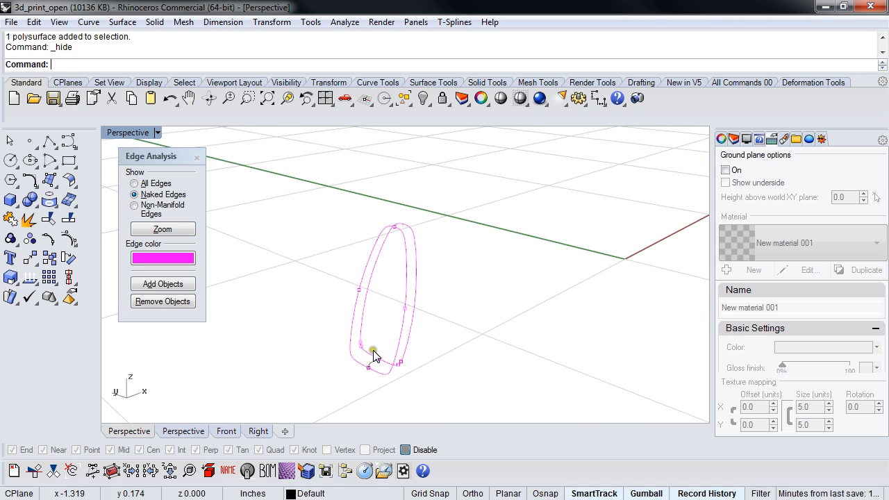
- In the Front view, draw a slanted line about 0.46 in long just ahead of the surround's ragged rear edge, crossing its lower end
key(ctrl+F2)
right_drag(371, 350, 442, 387)
scroll(333, 257, up, 6)
right_drag(334, 264, 336, 395)
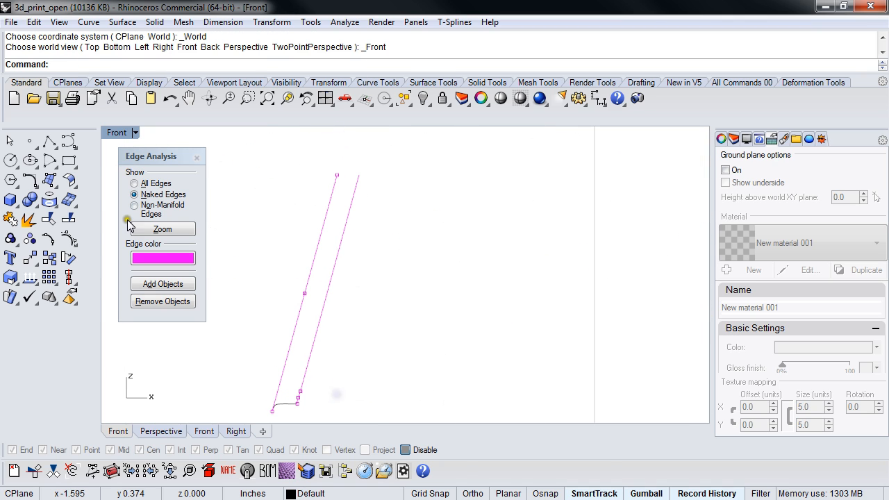
click(55, 146)
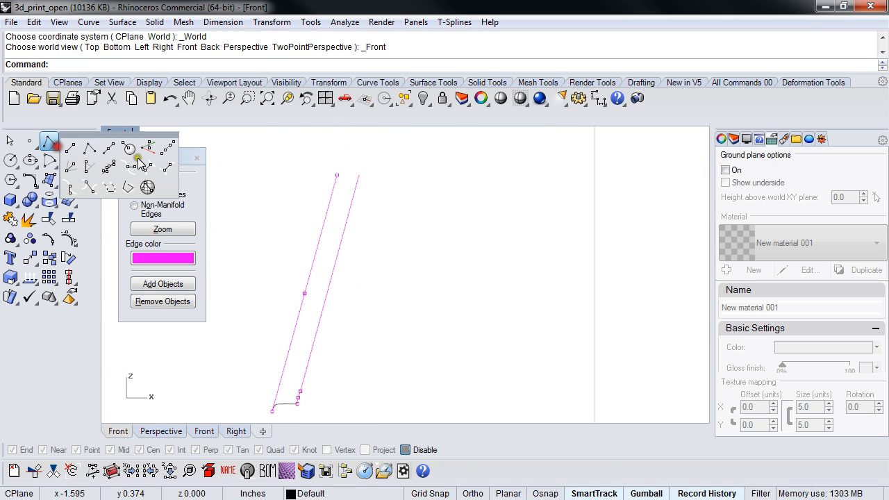
click(70, 148)
click(357, 163)
scroll(357, 164, down, 1)
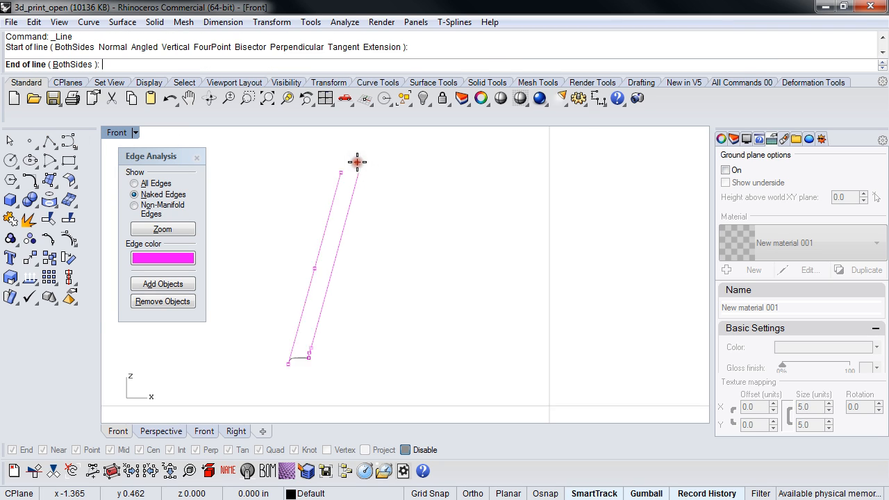
scroll(357, 162, down, 3)
scroll(321, 285, up, 3)
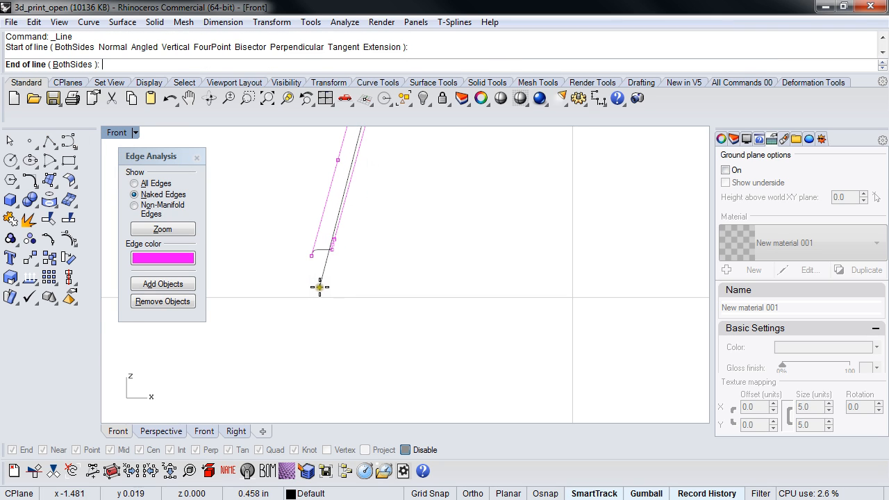
click(319, 287)
right_click(319, 286)
scroll(328, 252, up, 6)
key(Escape)
scroll(349, 272, up, 5)
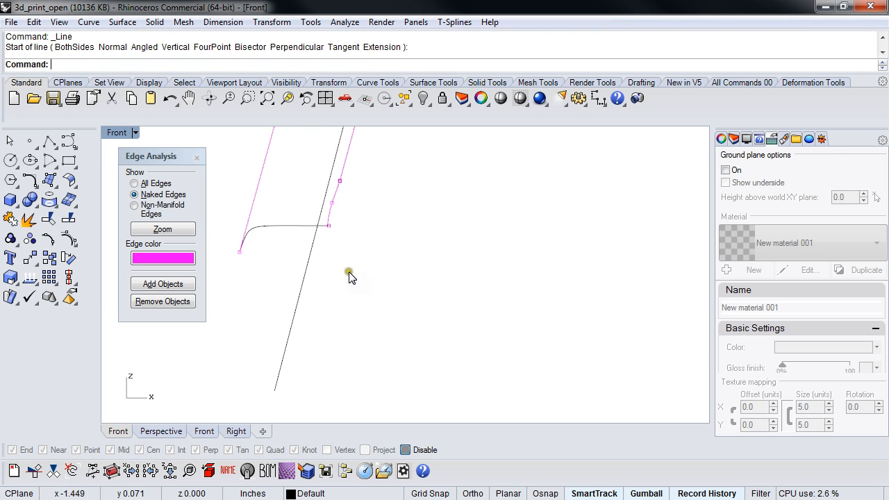
- Trim off the ragged rear portion of the grille surround with the slanted line, and delete the line
right_drag(349, 272, 319, 322)
drag(319, 322, 258, 347)
key(ctrl+t)
click(302, 276)
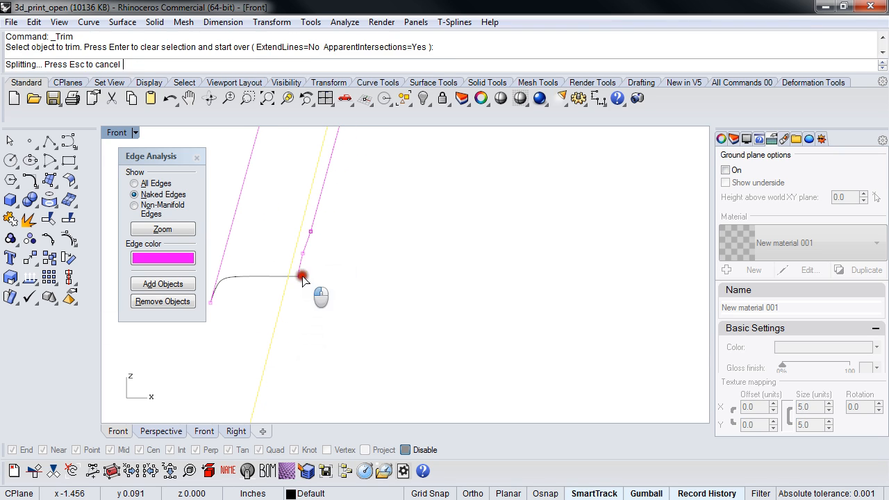
key(Return)
scroll(300, 305, down, 5)
drag(340, 334, 261, 357)
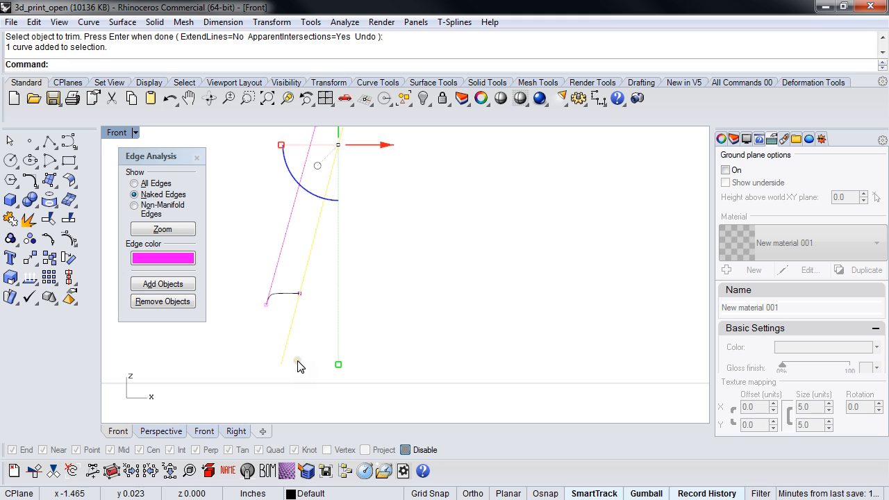
key(Delete)
key(Return)
- Cap the trimmed grille surround in the perspective view and set the viewport to Shaded display
right_drag(287, 353, 449, 349)
drag(335, 209, 467, 409)
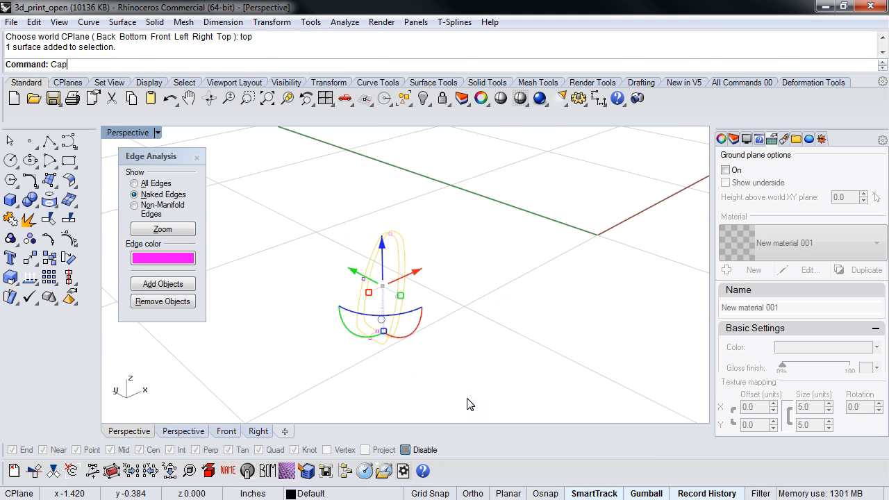
text(Cap)
key(Return)
click(462, 388)
middle_click(461, 387)
click(425, 337)
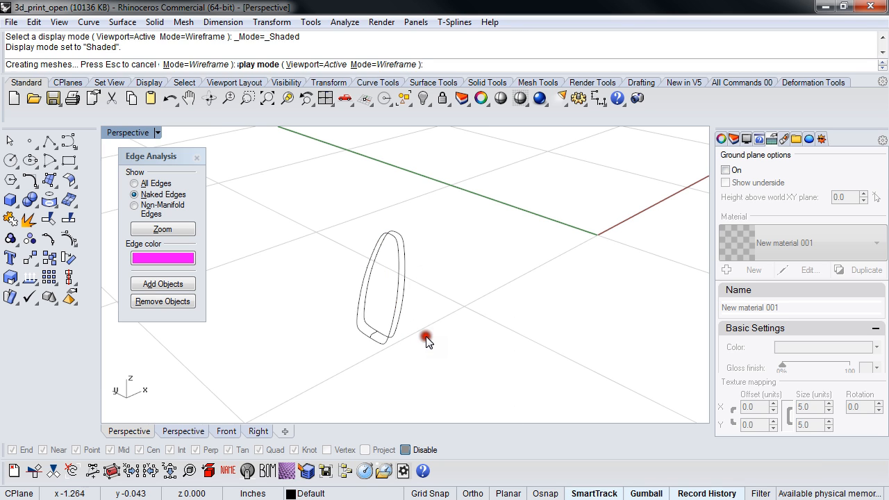
- Extract the front cap face from the grille surround and delete it, keeping the rear cap
scroll(417, 323, up, 5)
middle_click(369, 242)
click(368, 271)
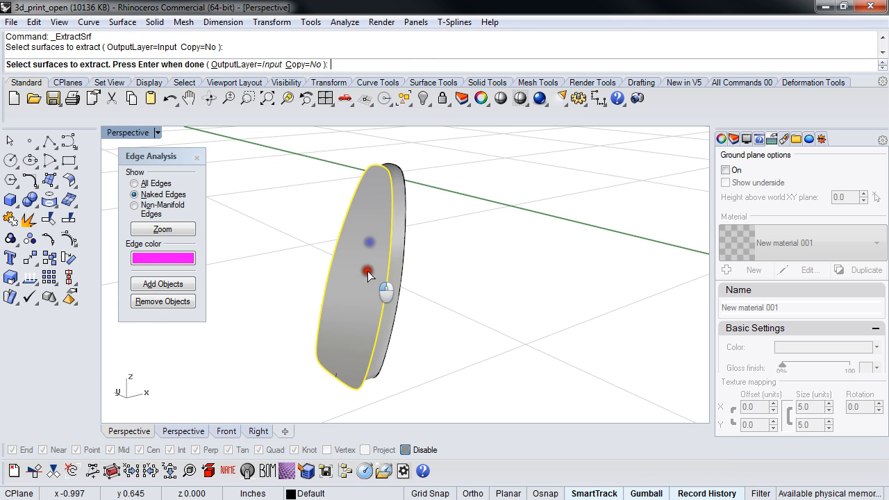
right_click(368, 271)
key(Delete)
scroll(376, 278, down, 7)
scroll(411, 316, up, 4)
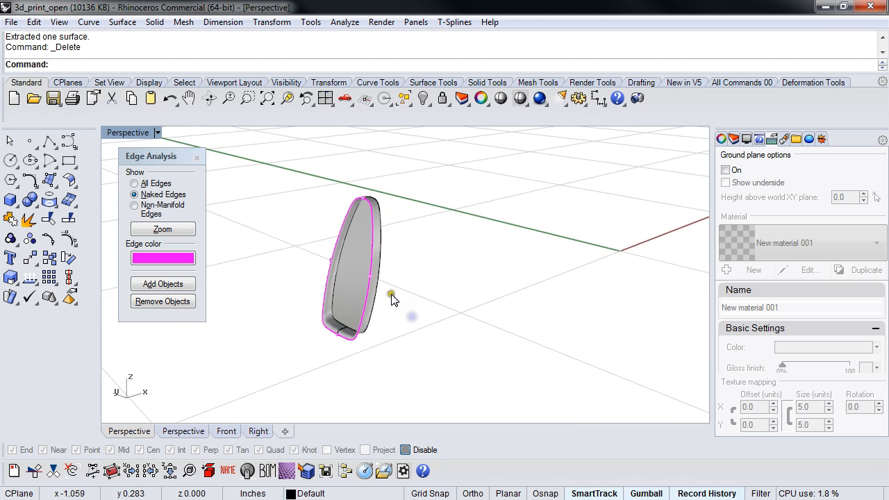
- Show all hidden objects and join the repaired grille surround to the car body
shift+right_drag(391, 294, 380, 307)
key(ctrl+alt+h)
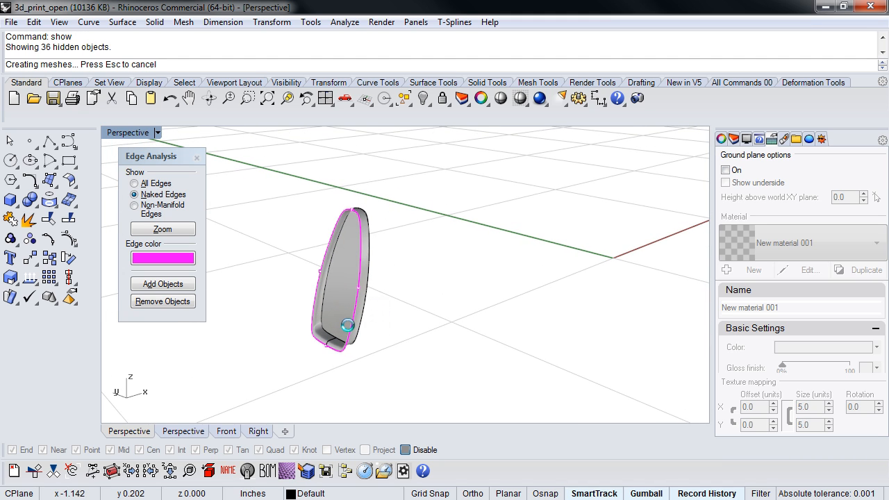
scroll(322, 340, up, 6)
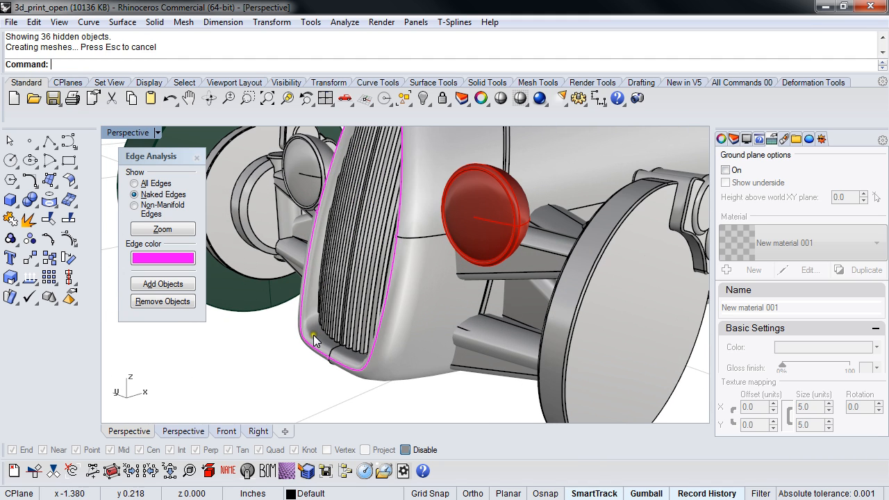
click(313, 336)
shift+click(411, 370)
text(Join)
key(Return)
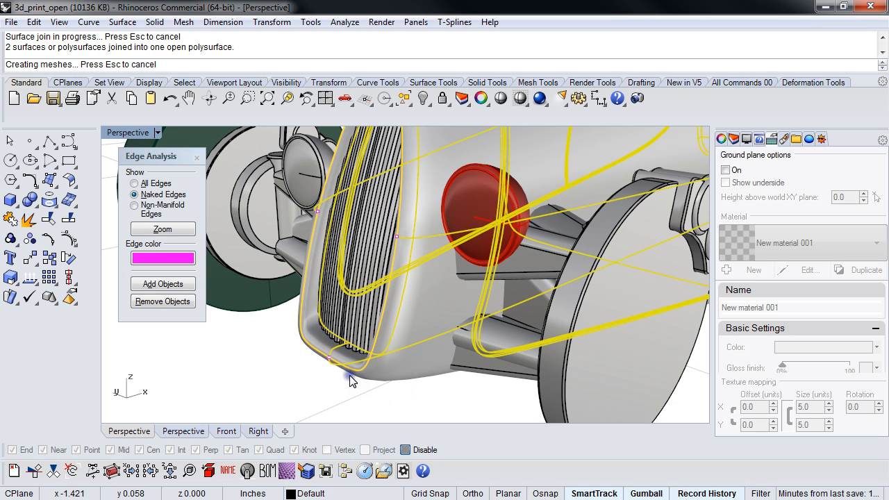
scroll(351, 381, down, 7)
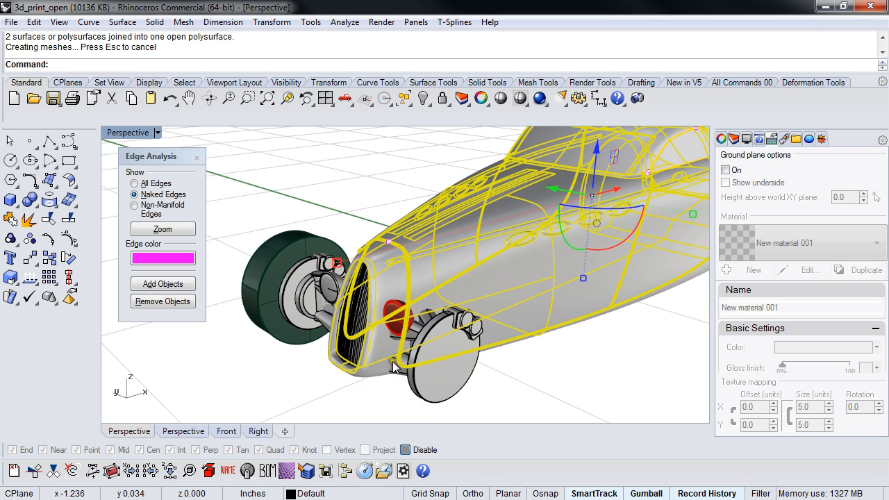
- Isolate the car body and its side window by selecting them and hiding all other objects
right_drag(393, 361, 462, 365)
scroll(462, 365, down, 2)
right_drag(539, 353, 526, 383)
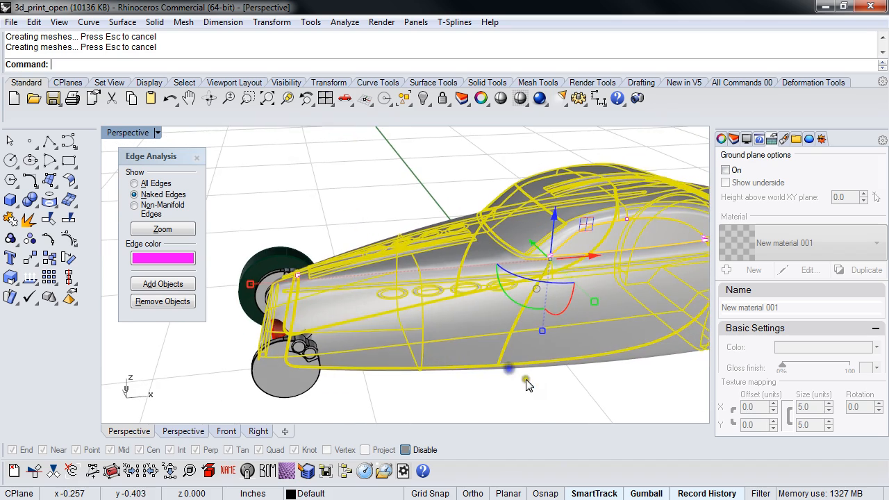
scroll(449, 349, up, 5)
click(461, 270)
click(365, 277)
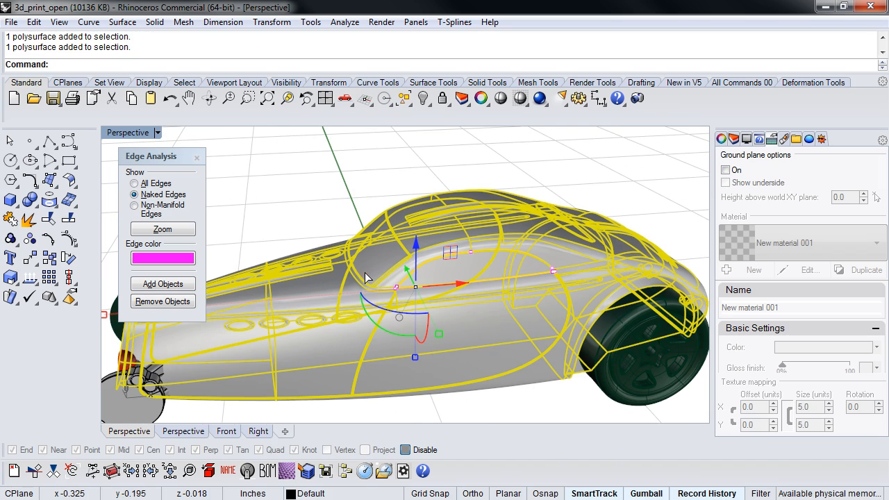
key(ctrl+i)
key(ctrl+h)
- Delete the separate side window polysurface from the car body's window opening
scroll(452, 285, up, 6)
click(452, 284)
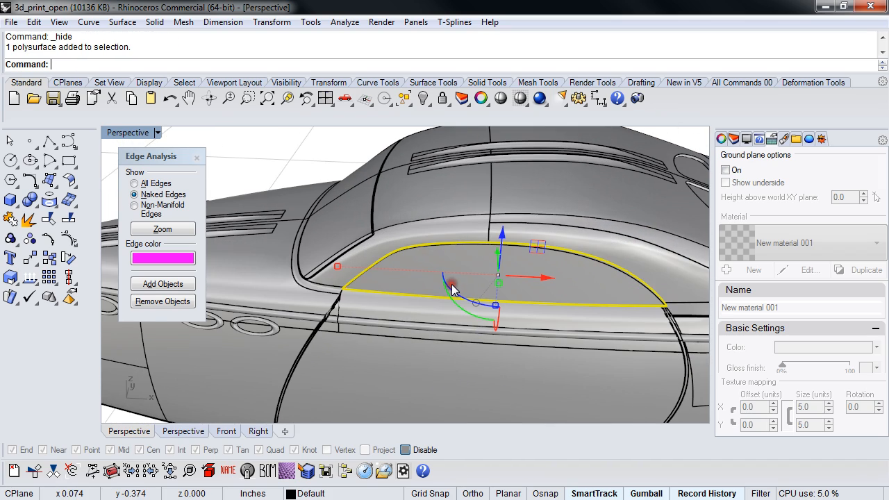
key(Delete)
- Extract the window surface on the opposite side of the car from the body polysurface, without copying it
scroll(451, 284, down, 5)
right_drag(452, 284, 446, 312)
middle_click(447, 312)
click(434, 276)
click(438, 285)
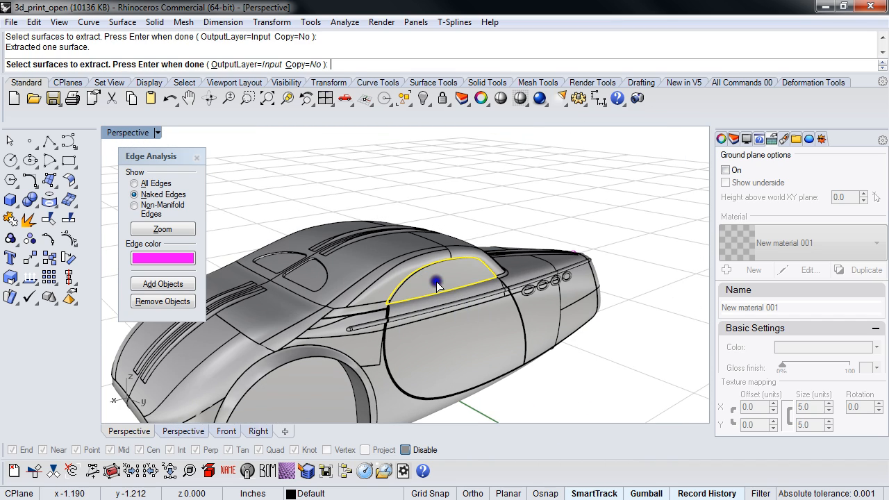
right_click(437, 282)
- Mirror the extracted window surface in the top view across the car's lengthwise centreline, starting the mirror plane at 0
text(t)
right_click(401, 324)
text(m)
right_click(401, 324)
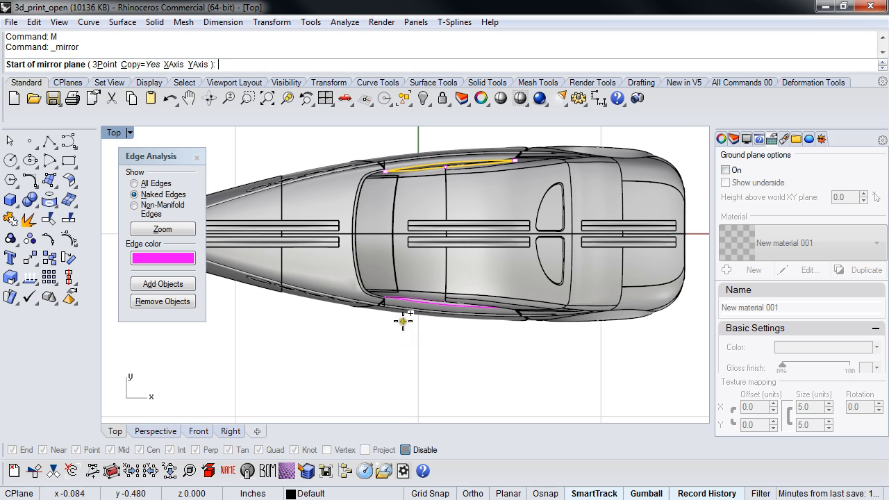
right_drag(403, 321, 406, 321)
text(0)
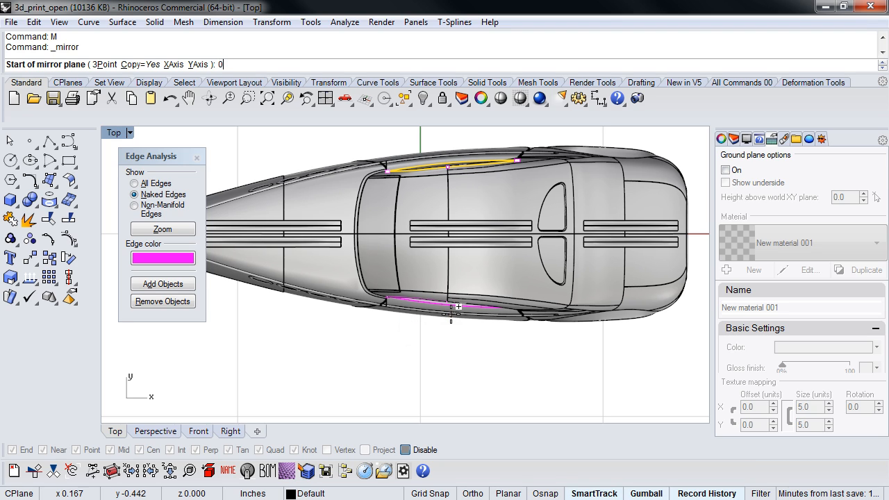
key(Return)
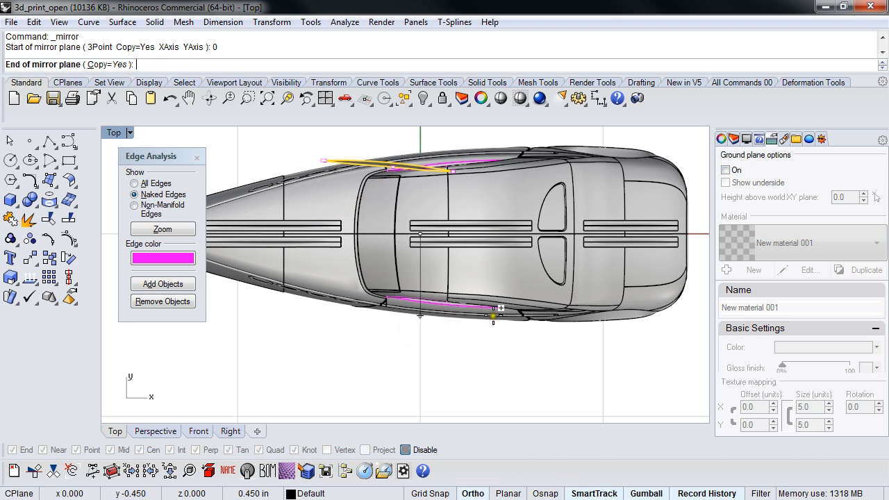
click(506, 379)
- Join both window surfaces to the car body and inspect the naked edges at the hood seam in perspective
drag(506, 379, 369, 151)
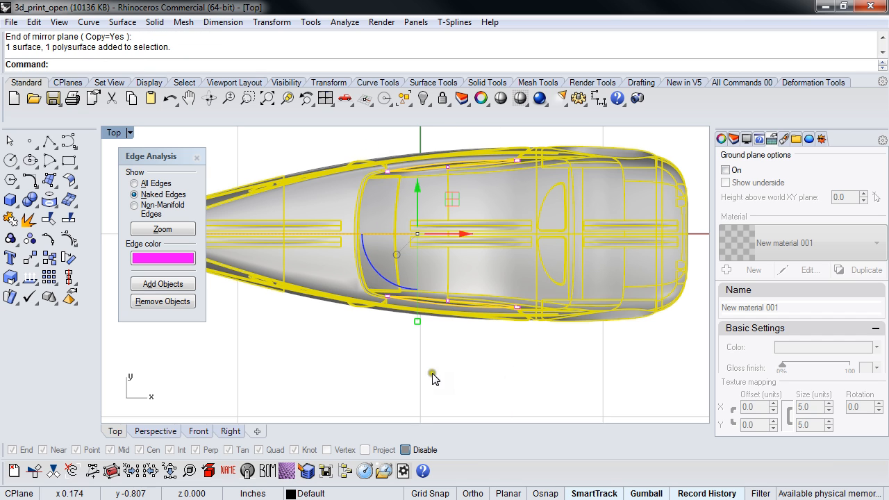
click(487, 369)
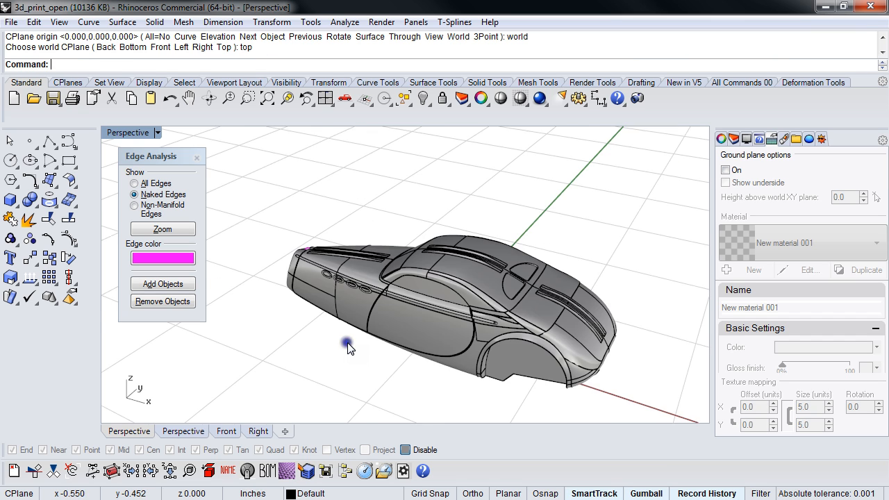
scroll(348, 347, up, 10)
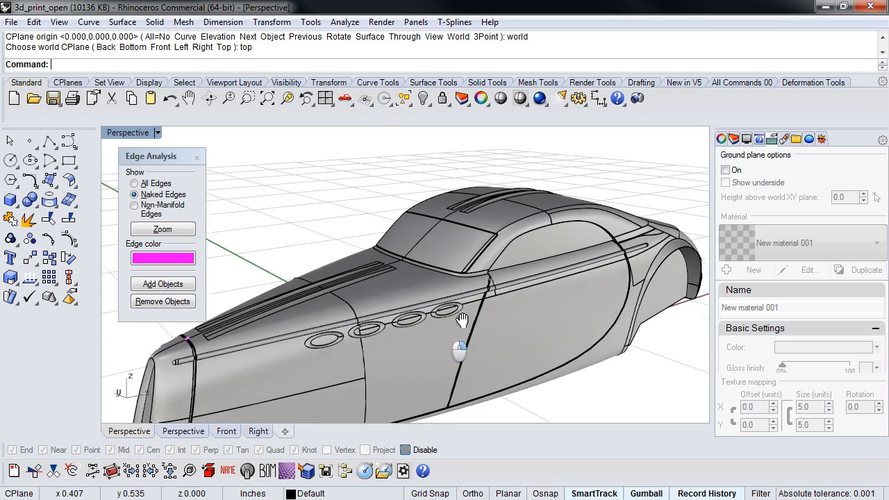
scroll(414, 361, up, 10)
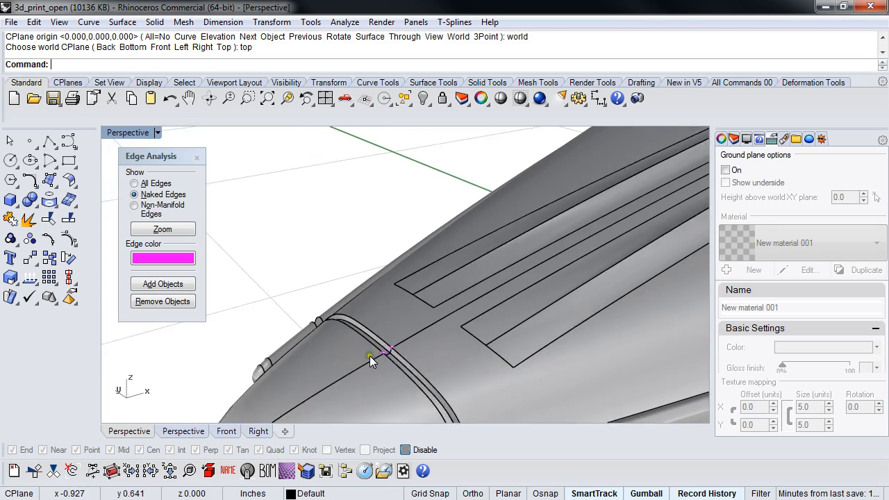
scroll(371, 361, down, 6)
- Mesh the joined body with maximum edge-to-surface distance 0.001 and 450 minimum initial grid quads, and hide the polysurface
click(455, 327)
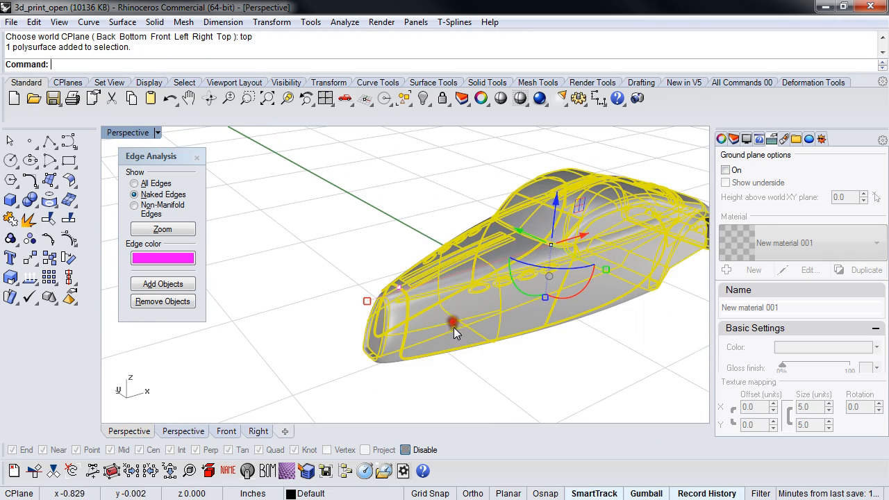
key(Return)
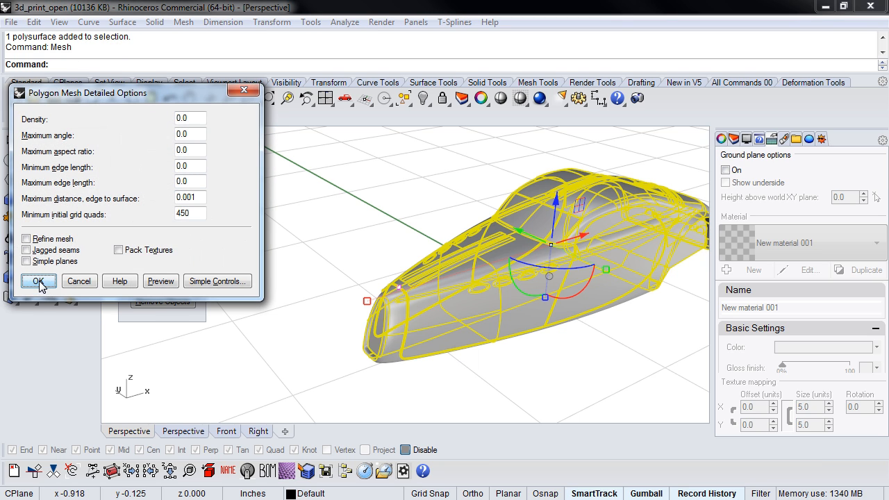
click(151, 283)
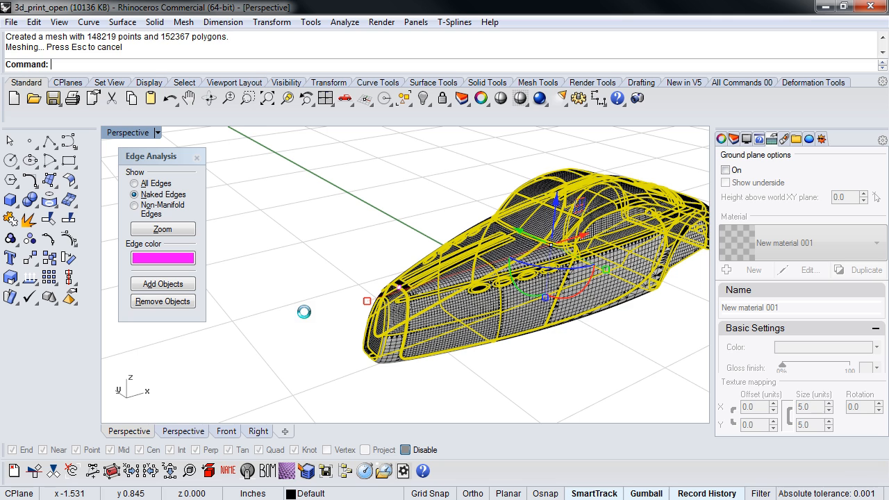
key(ctrl+h)
- Add the new car body mesh to the naked edge analysis and deselect it
click(412, 313)
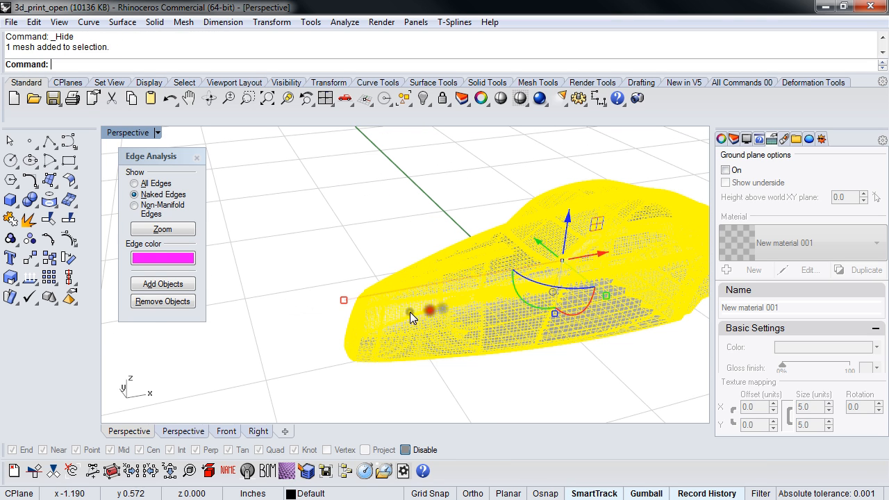
click(161, 285)
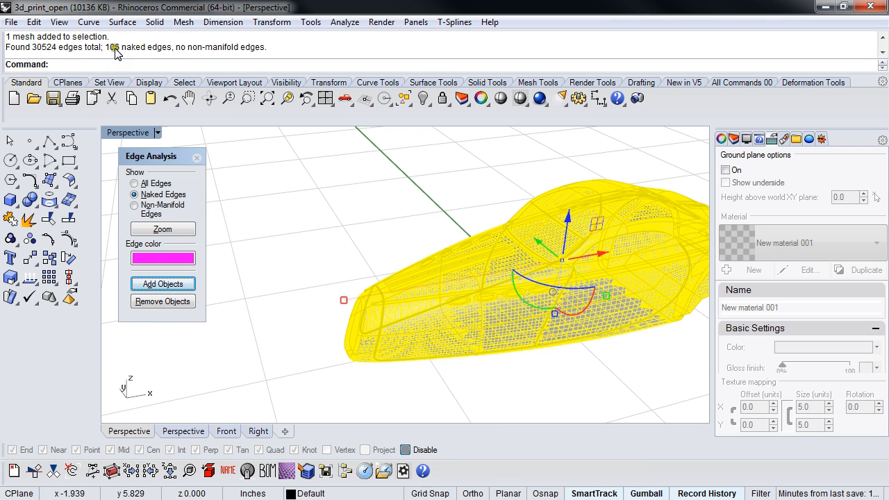
key(Escape)
- Examine the mesh's naked edges around the hood seam and the side trim at the front of the car
scroll(353, 260, up, 8)
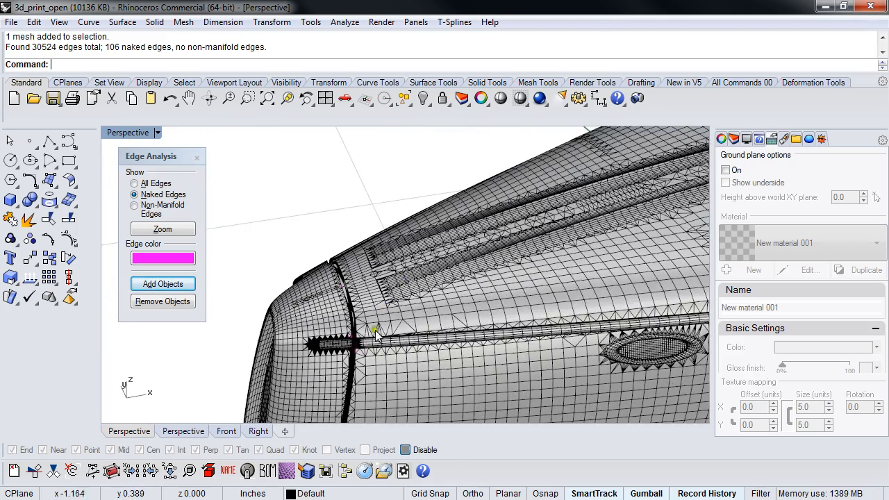
scroll(350, 340, up, 7)
scroll(370, 357, down, 7)
right_drag(408, 363, 365, 361)
scroll(270, 320, up, 9)
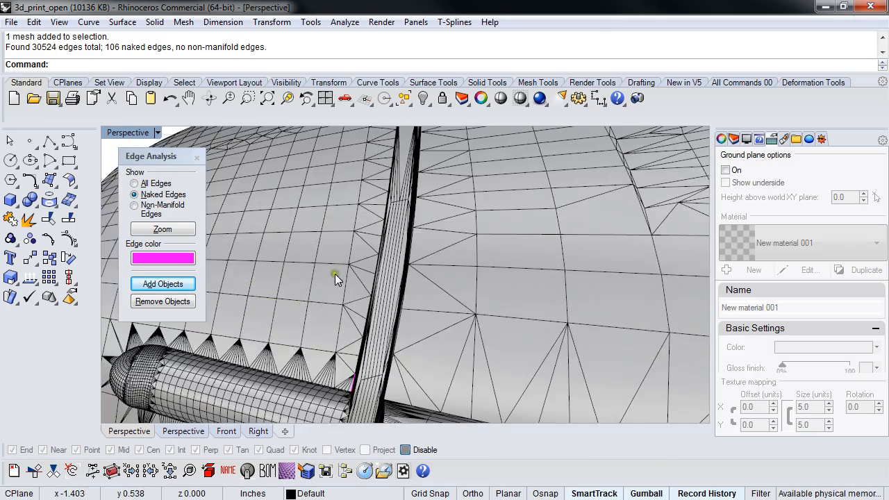
scroll(335, 274, down, 6)
mouse_move(320, 306)
right_down()
mouse_move(341, 319)
mouse_move(320, 305)
right_up()
right_drag(243, 272, 311, 251)
- Set the viewport to Wireframe display and examine the mesh's naked edges along the hood seam and side panels
middle_click(310, 251)
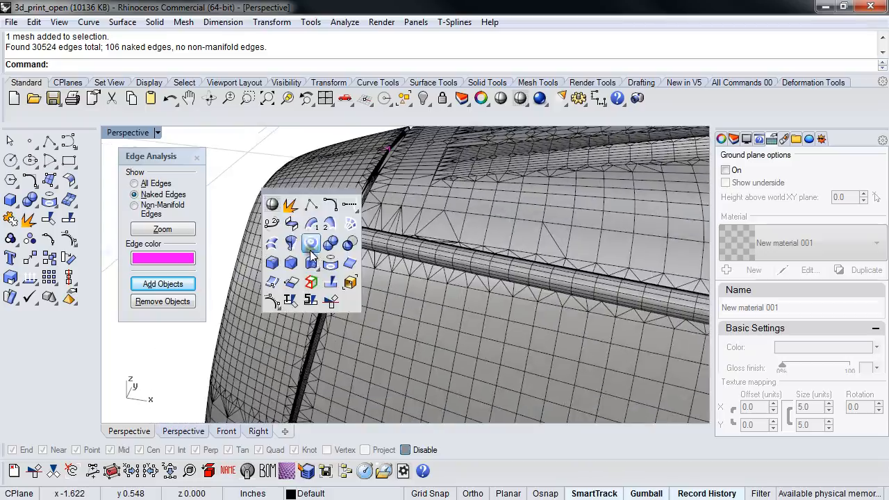
click(300, 233)
scroll(417, 250, up, 5)
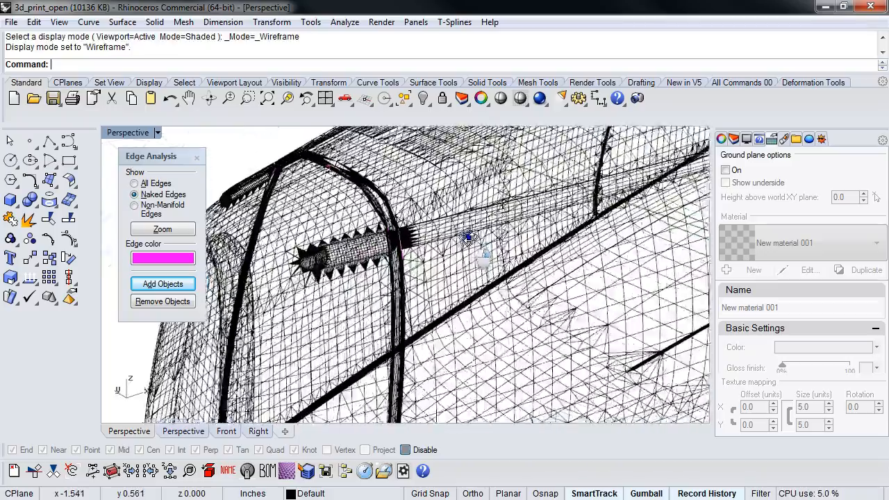
right_drag(424, 254, 391, 262)
scroll(401, 259, up, 12)
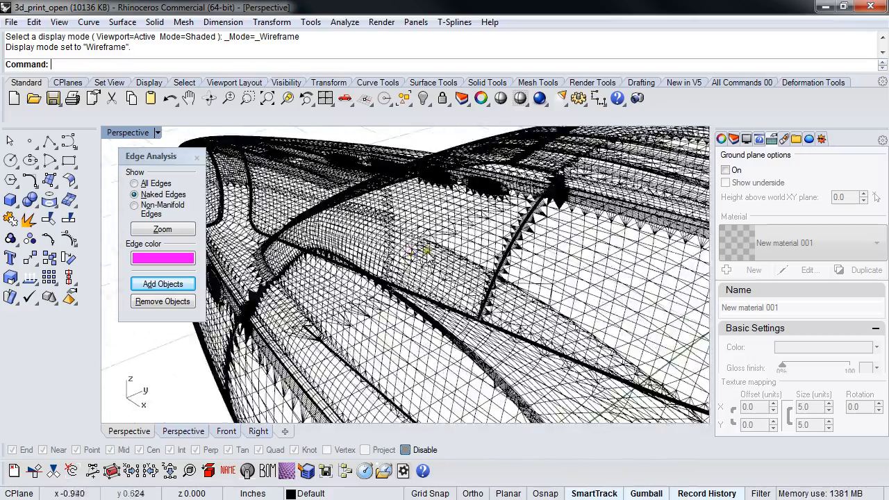
scroll(397, 255, up, 1)
scroll(375, 231, down, 1)
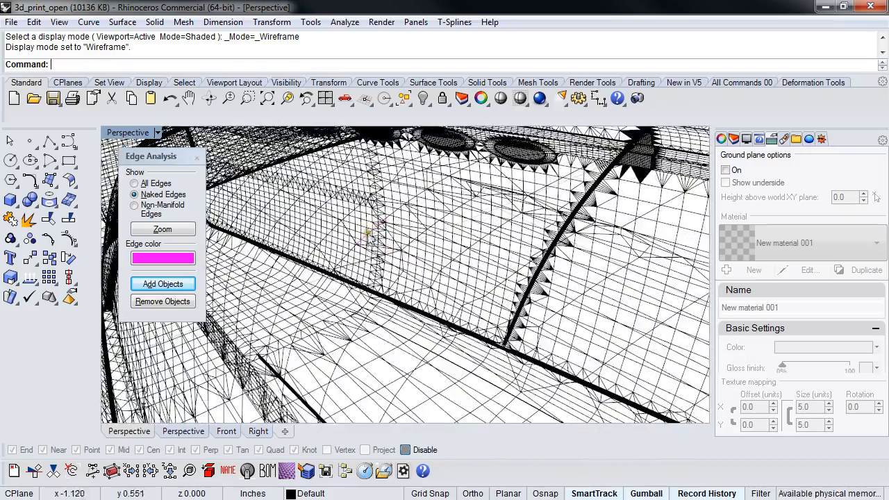
scroll(367, 232, down, 12)
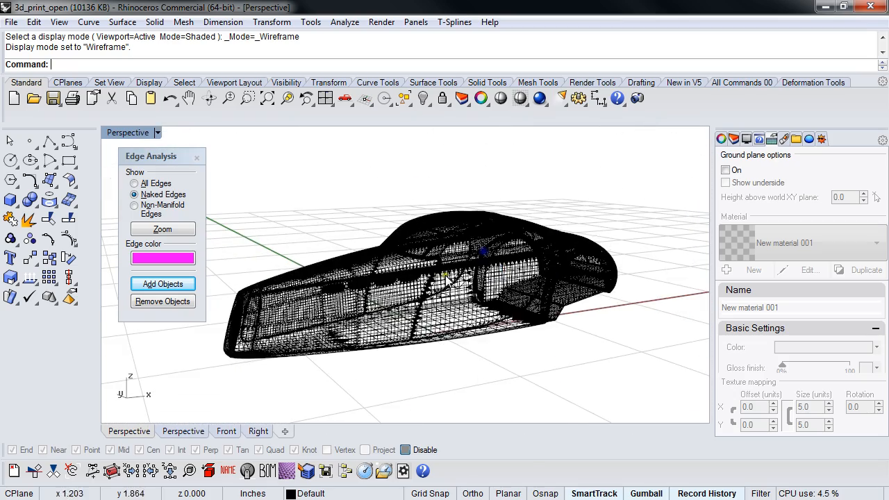
- Check for unclosed meshes with SelOpenMesh and clear the selection
click(448, 281)
click(288, 219)
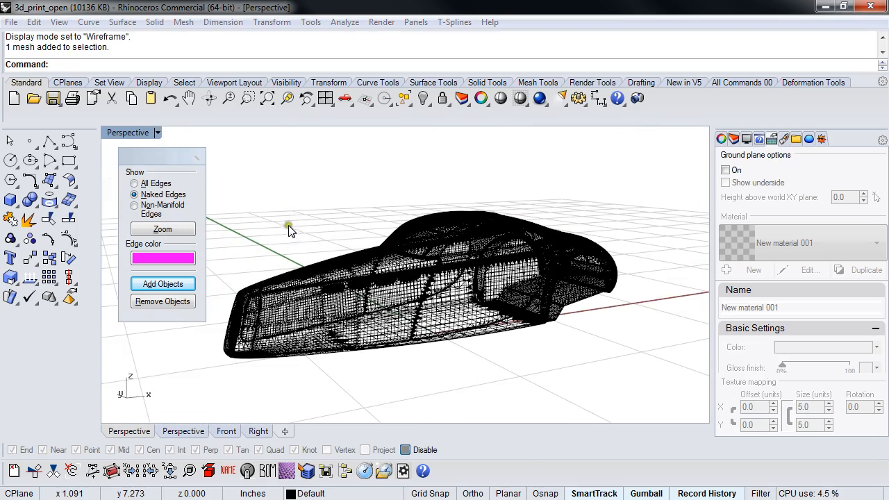
middle_click(287, 229)
click(229, 201)
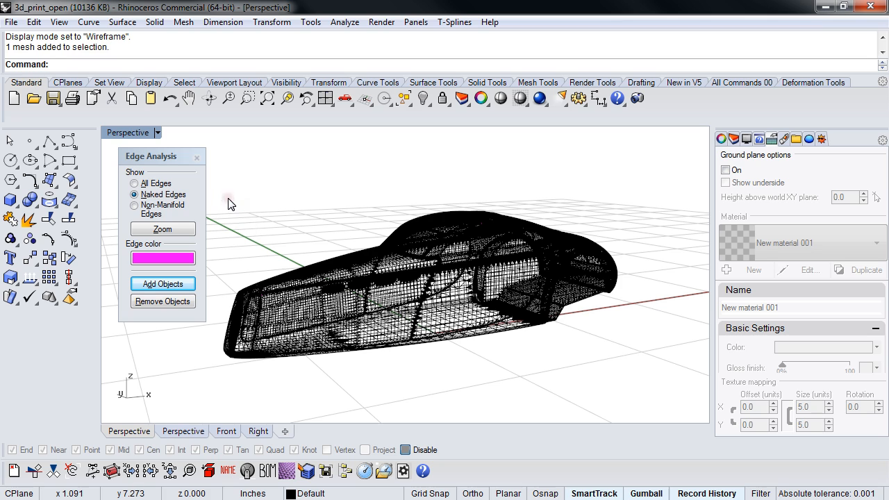
text(SelOpenMesh)
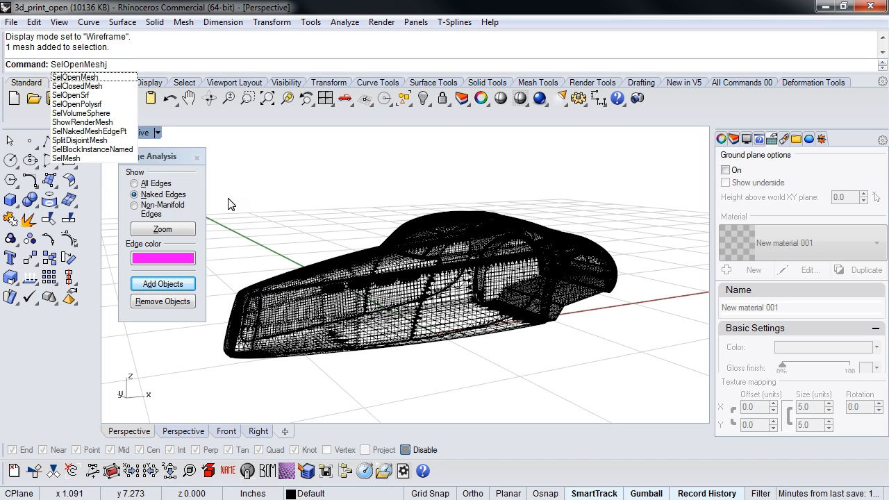
key(Return)
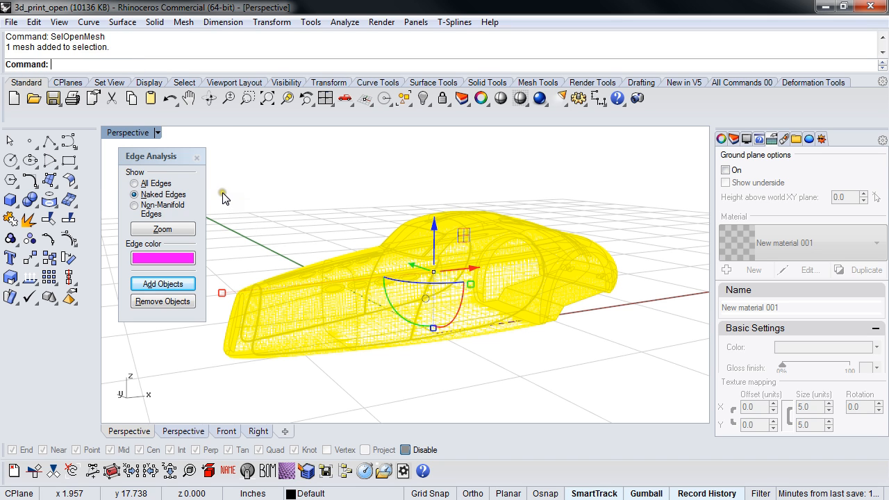
click(319, 180)
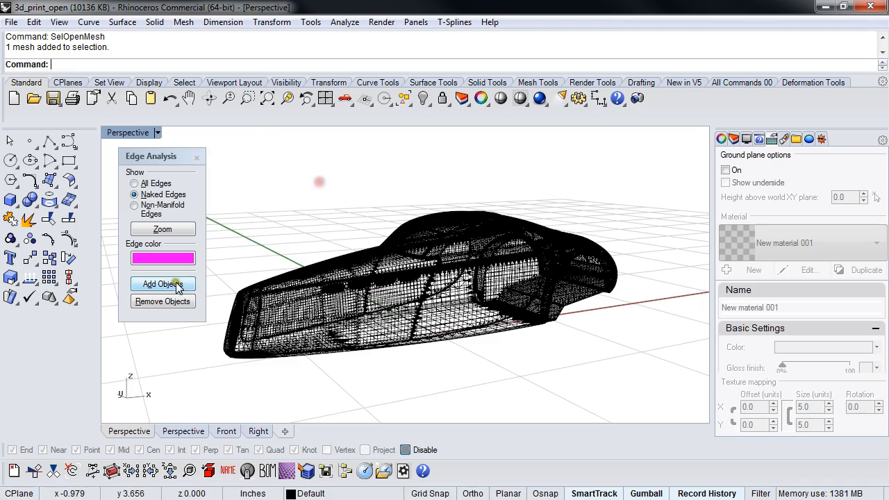
- Run the naked edge analysis on the car body mesh again and view it from the side
click(163, 284)
click(392, 286)
right_click(266, 237)
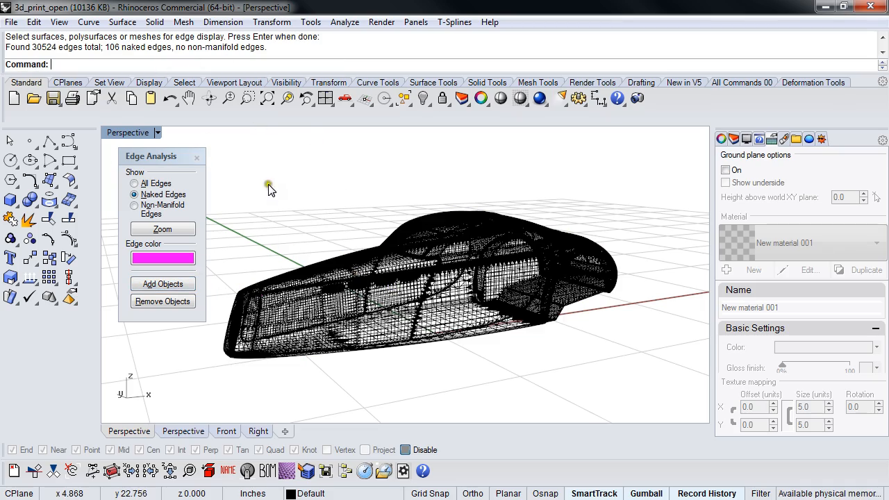
right_drag(366, 225, 297, 250)
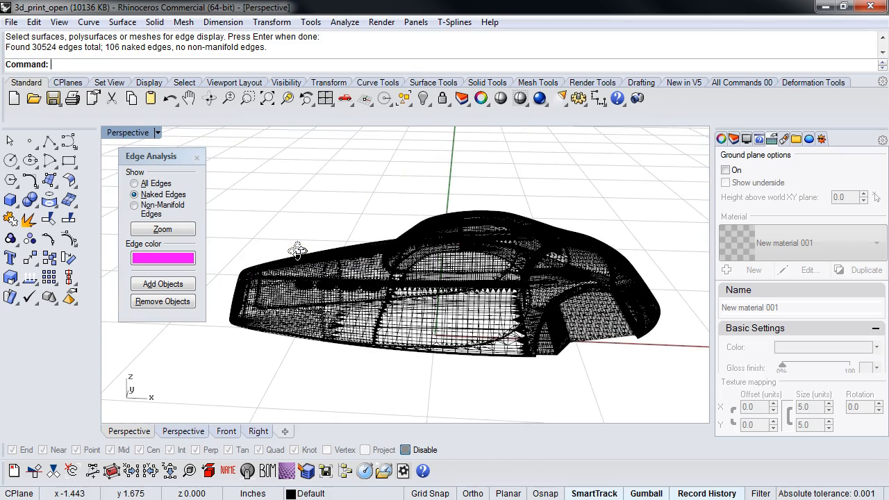
right_drag(327, 251, 343, 195)
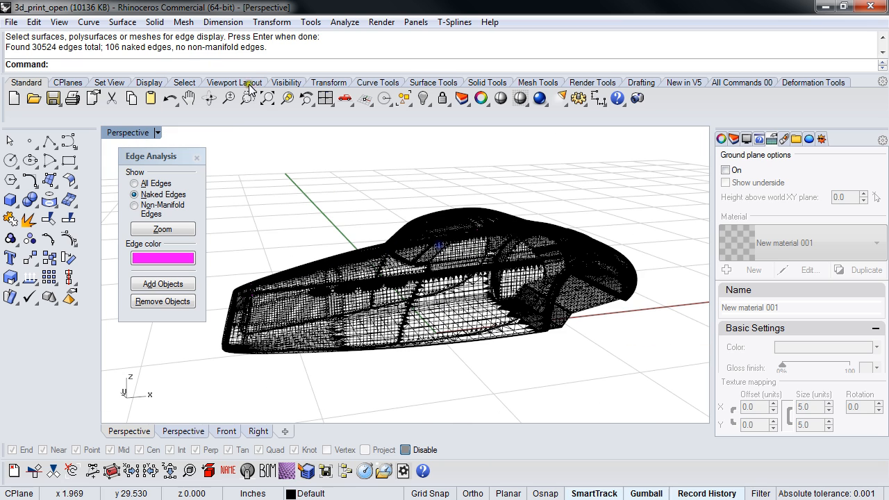
- Run Match Mesh Edge on the whole car body mesh with a 0.001 adjustment distance and RatchetMode on
click(185, 22)
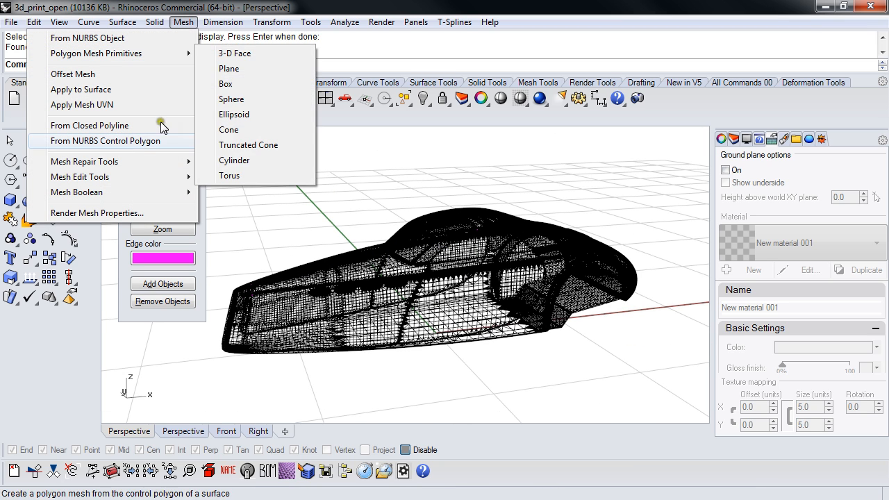
mouse_move(152, 162)
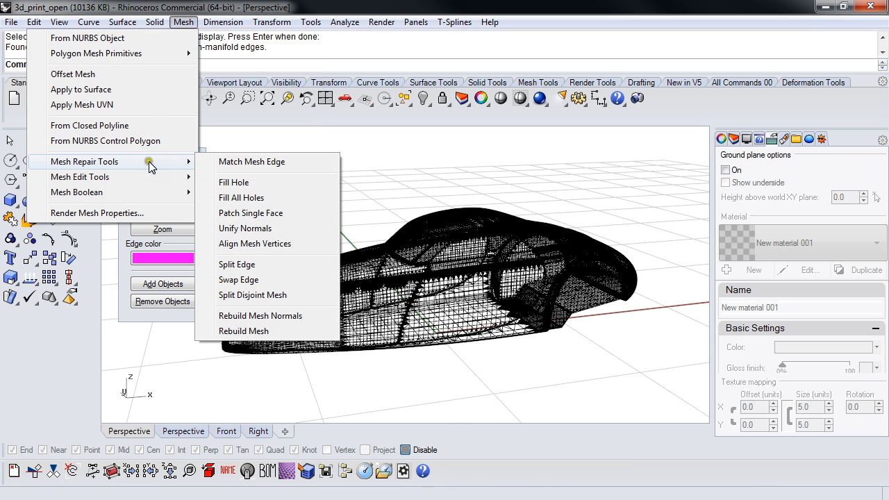
click(287, 166)
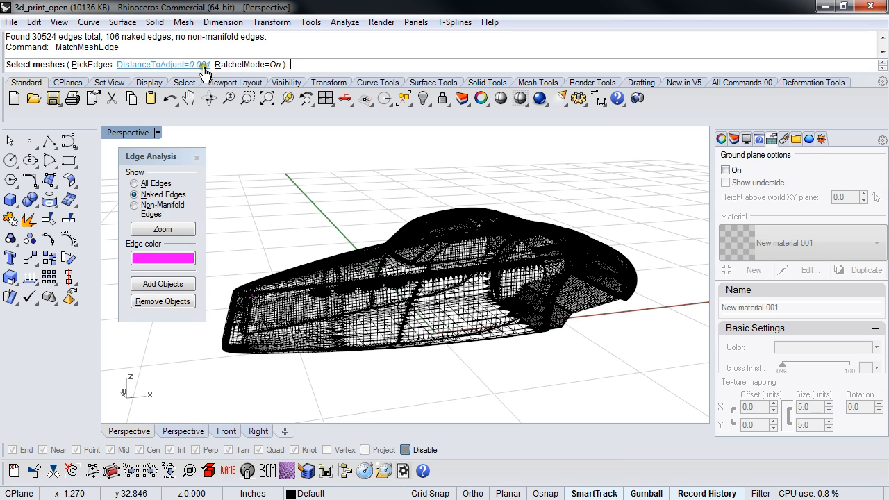
right_drag(347, 159, 302, 177)
click(383, 292)
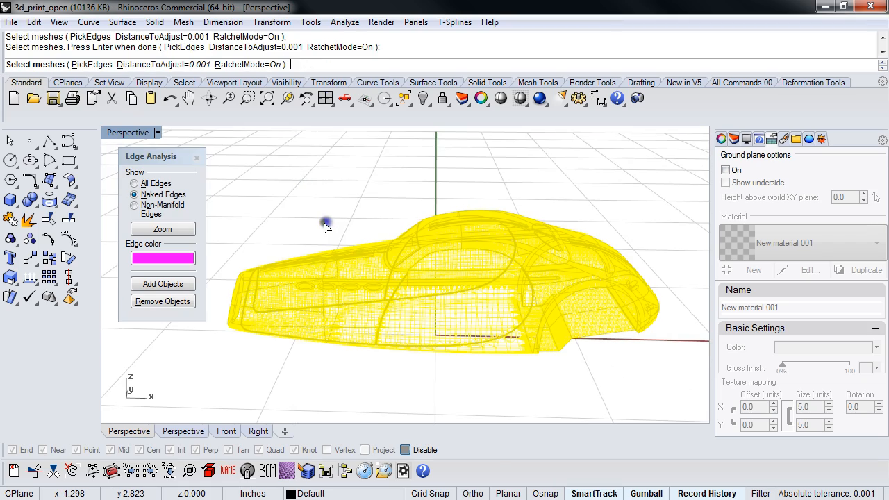
right_drag(328, 217, 319, 207)
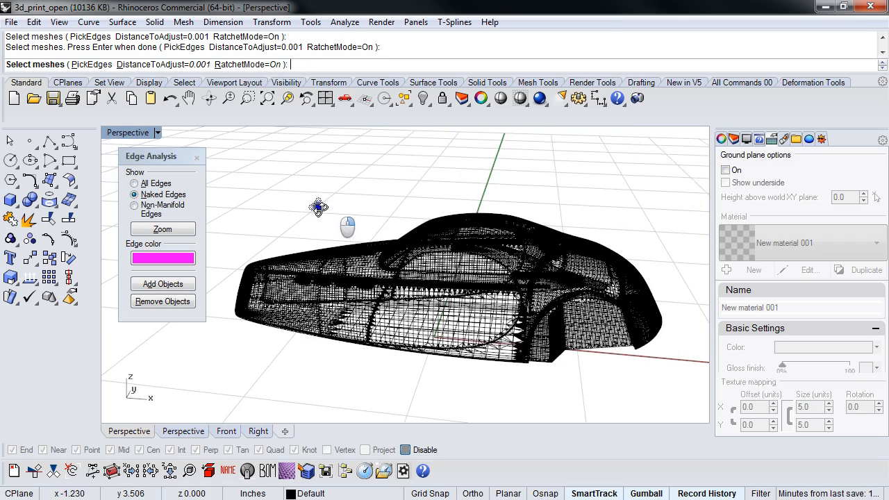
- Match the car body mesh's edges a second time, keeping the 0.001 adjustment distance and RatchetMode on
scroll(359, 225, up, 6)
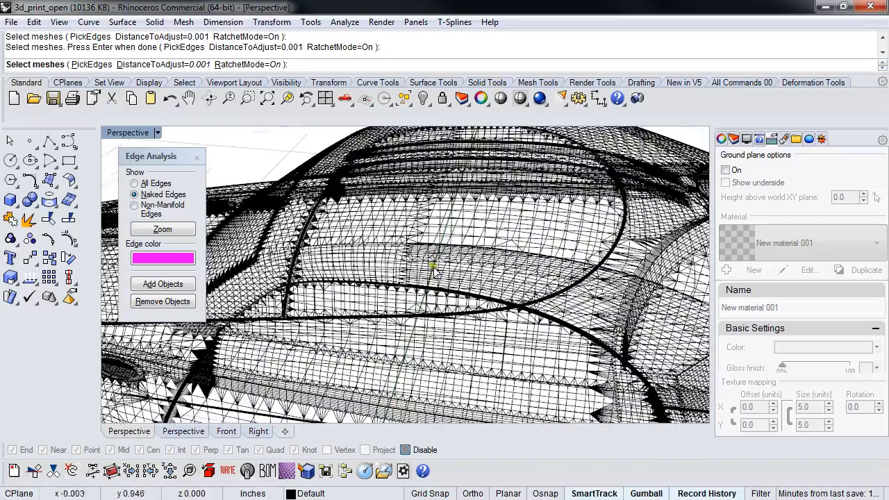
scroll(401, 260, down, 6)
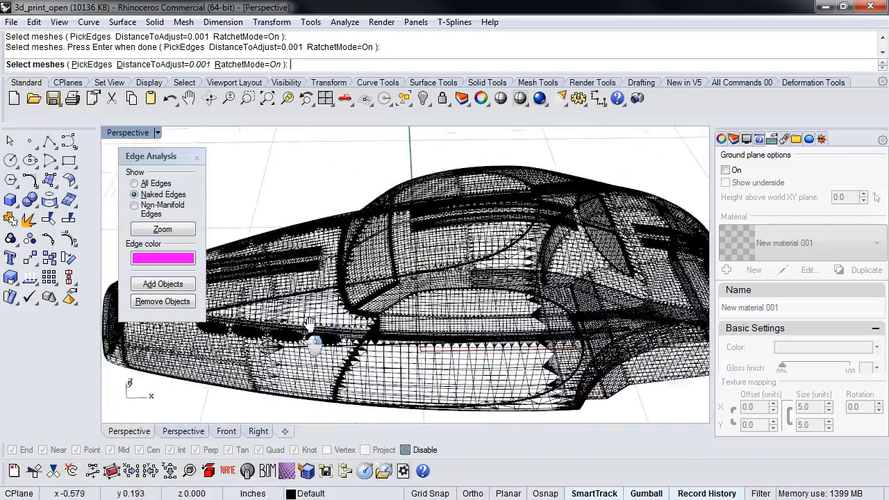
scroll(332, 295, up, 5)
right_drag(333, 295, 391, 270)
click(390, 268)
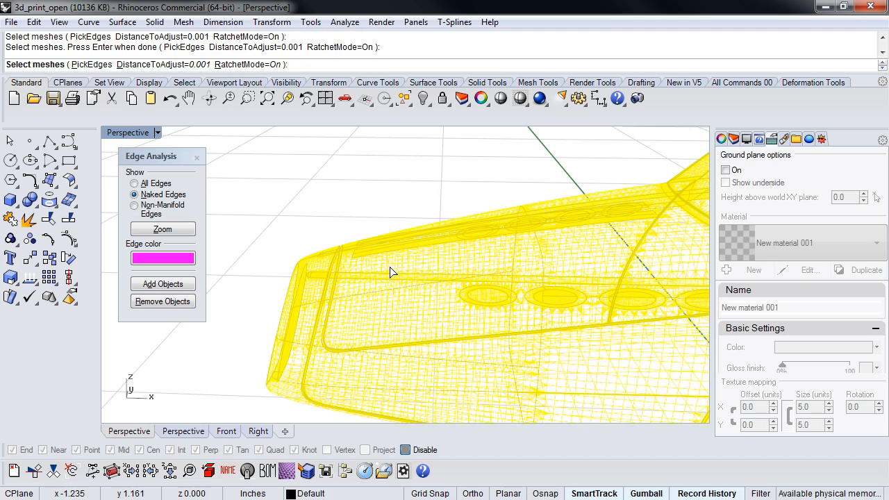
key(Return)
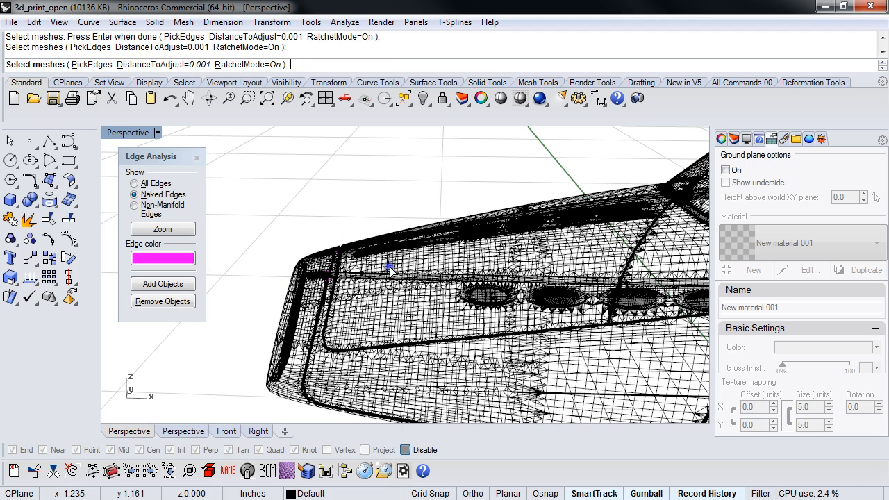
- Restart Match Mesh Edge for another pass on the car body mesh and inspect the naked edges at the hood seam
right_drag(288, 236, 490, 295)
scroll(490, 295, up, 8)
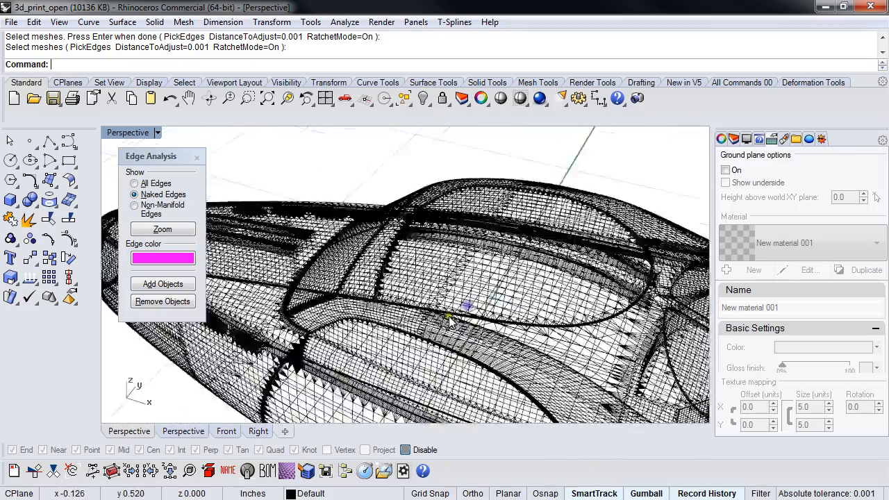
scroll(383, 340, up, 3)
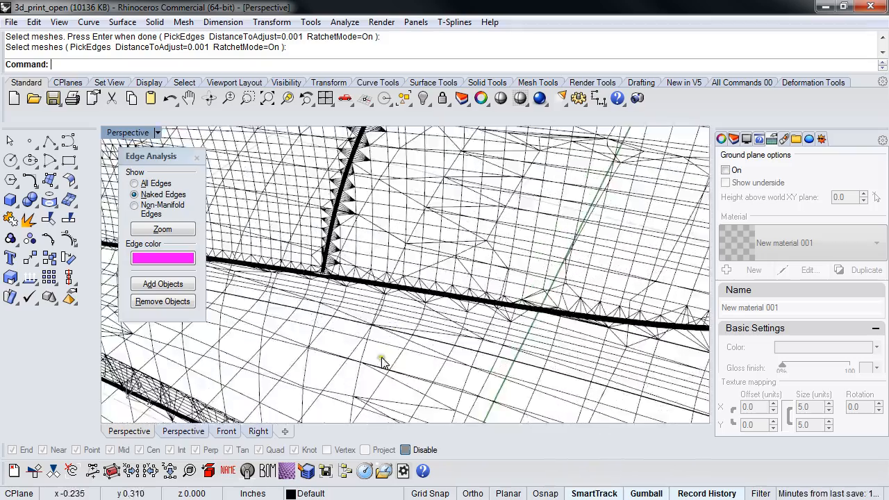
right_click(343, 258)
click(386, 288)
scroll(386, 288, down, 9)
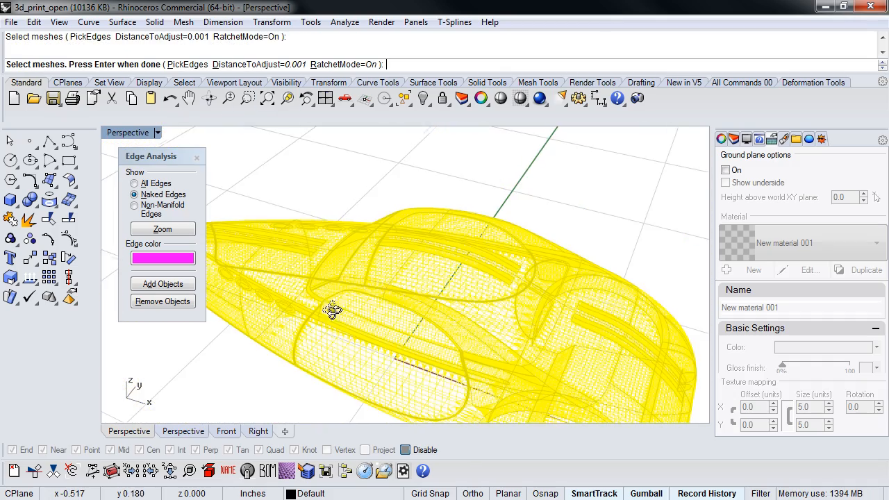
right_drag(332, 310, 362, 303)
scroll(294, 287, up, 6)
scroll(296, 253, up, 8)
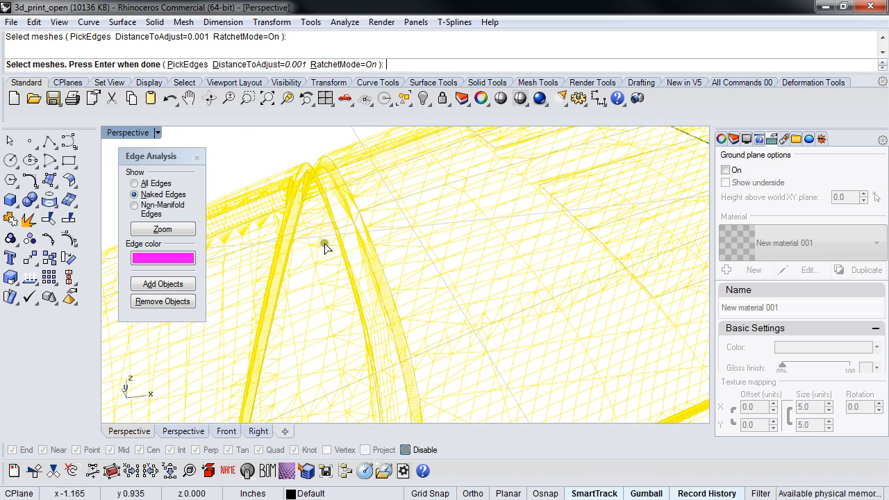
right_click(338, 248)
click(249, 160)
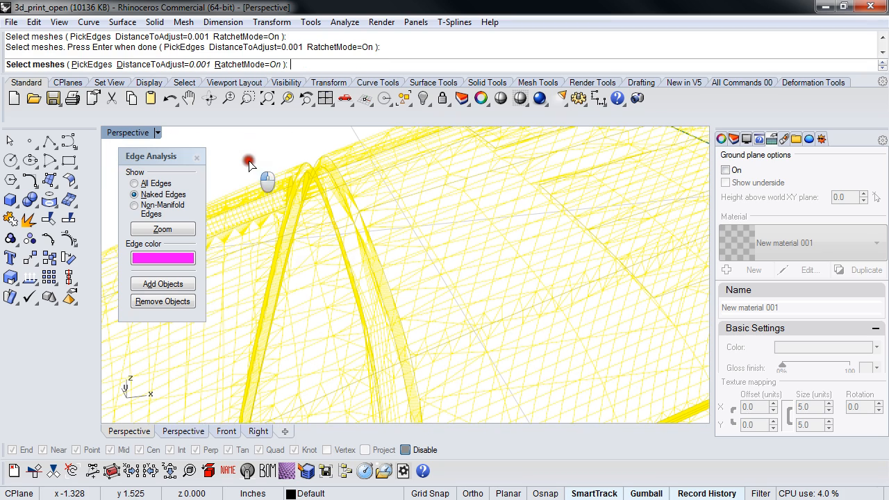
right_click(241, 170)
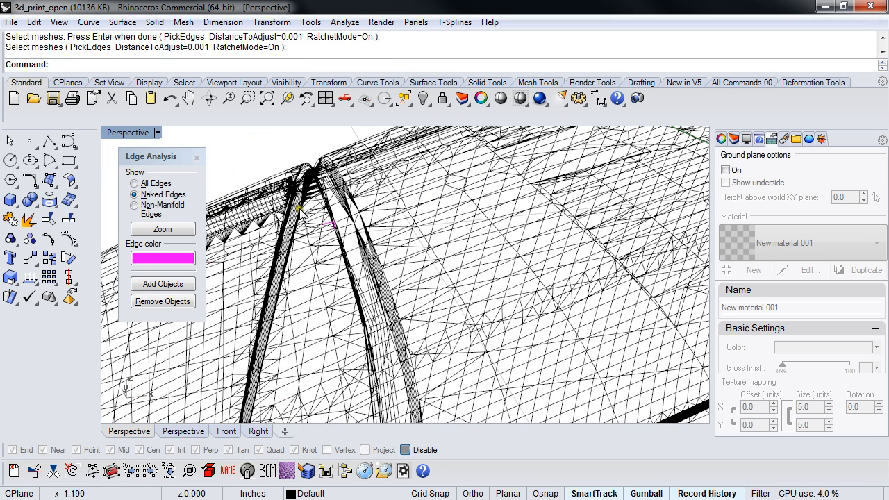
- Apply one more Match Mesh Edge pass to the car body mesh to treat the naked edges left near the front hood seam
scroll(373, 264, down, 5)
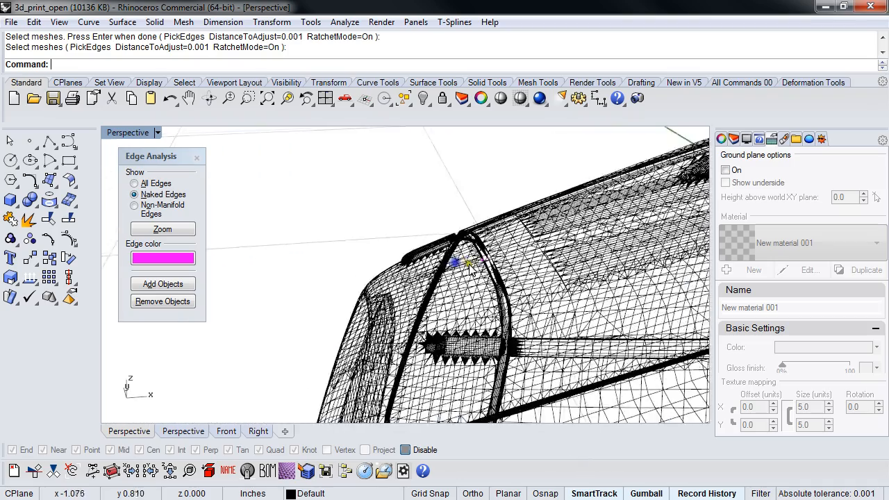
scroll(470, 268, up, 6)
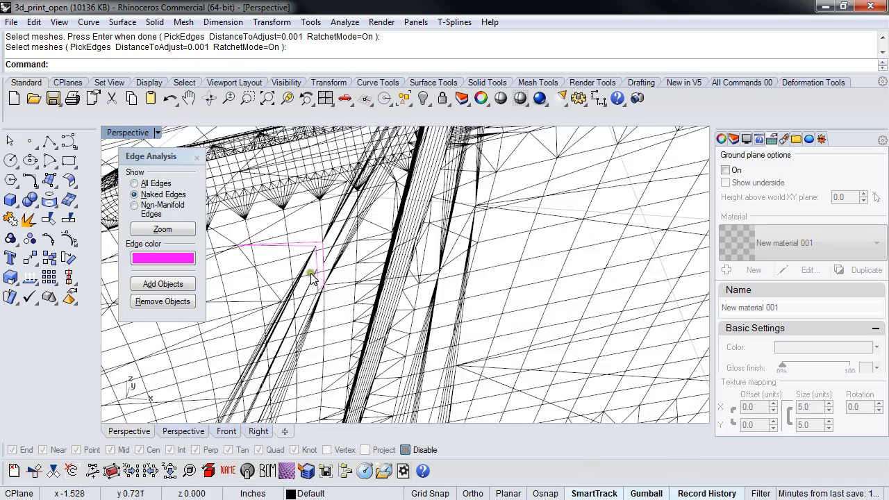
right_click(316, 273)
click(318, 273)
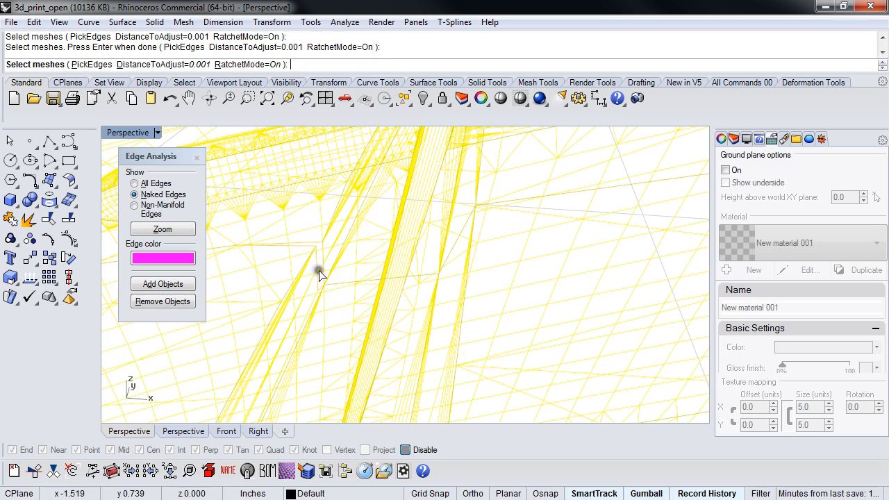
right_click(319, 270)
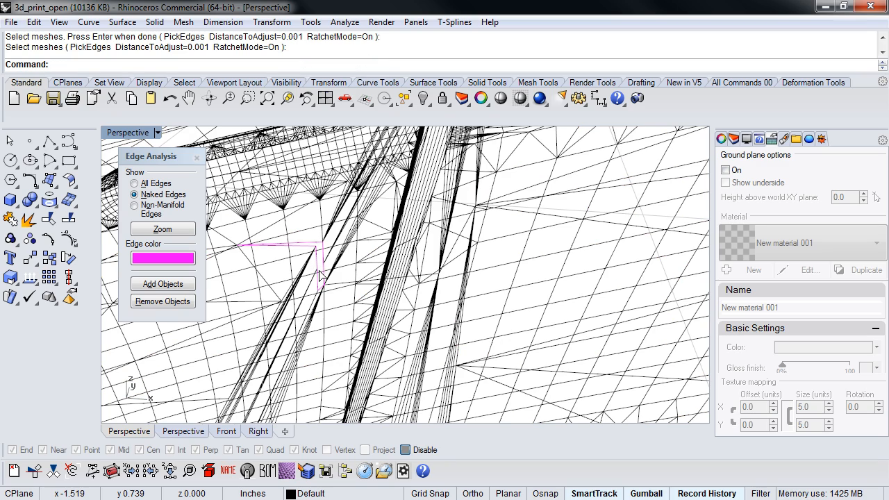
- Add the car body mesh to the edge analysis again to recheck its naked edges
right_click(319, 273)
scroll(319, 276, down, 8)
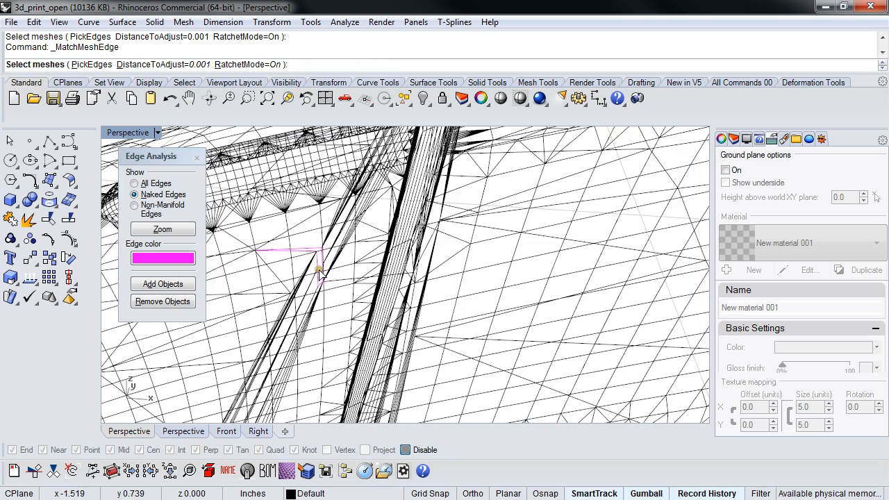
scroll(314, 297, up, 10)
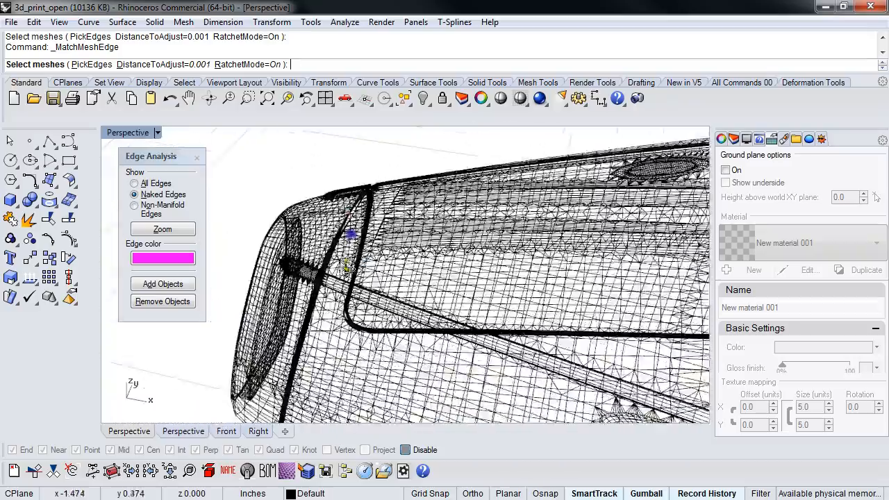
scroll(327, 241, down, 5)
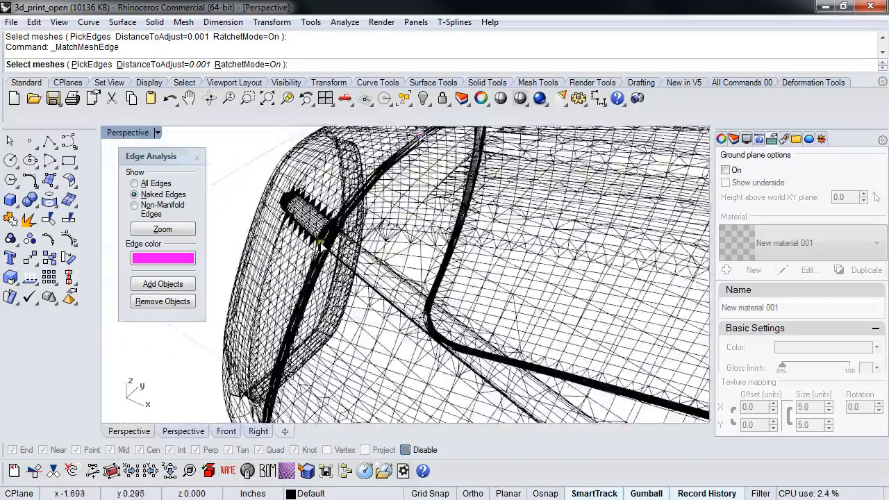
click(182, 284)
click(324, 291)
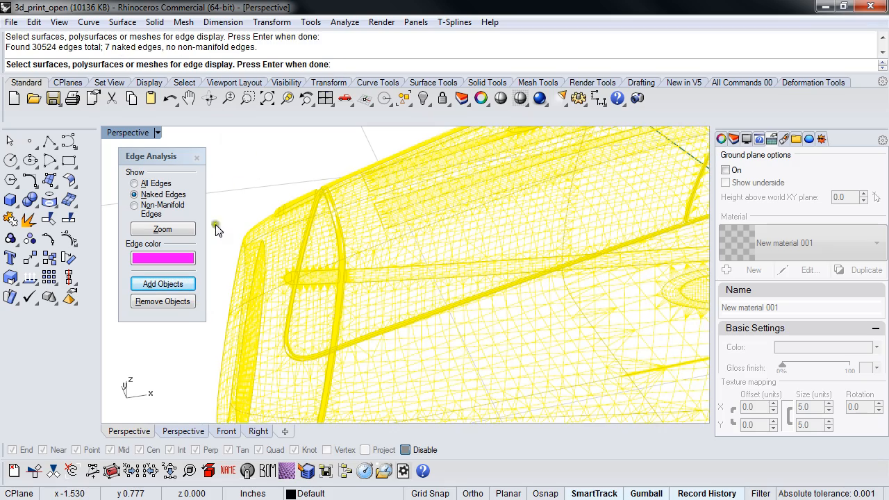
- Zoom to the remaining naked edges and examine the shape of the gap at the front of the hood
click(163, 229)
scroll(368, 258, down, 4)
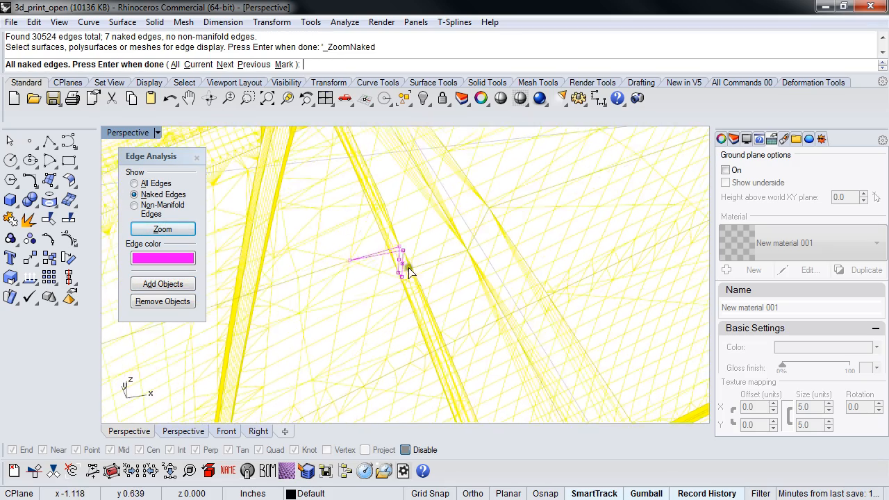
right_drag(410, 271, 262, 268)
scroll(405, 262, up, 2)
right_drag(405, 262, 361, 322)
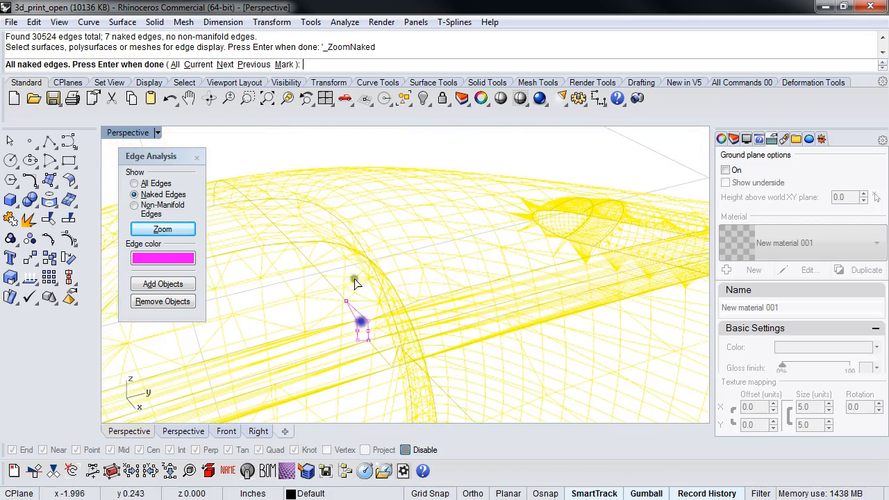
click(329, 148)
right_click(308, 170)
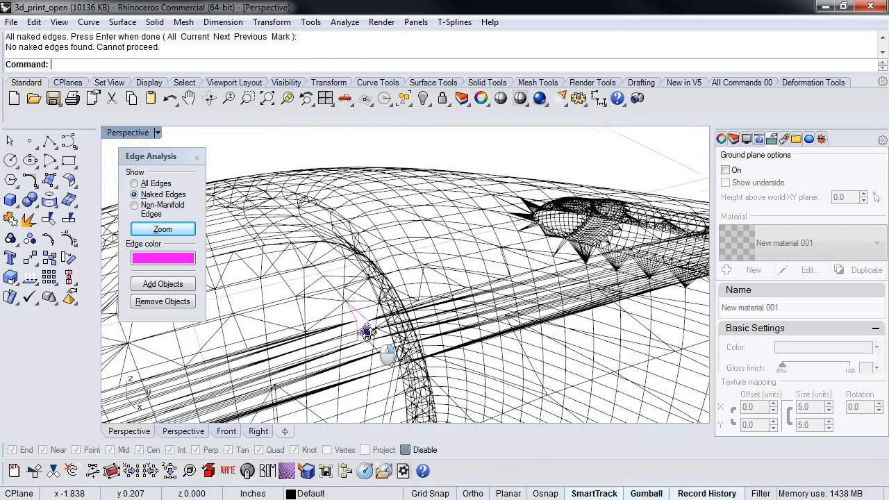
scroll(363, 330, up, 3)
mouse_move(358, 345)
right_down()
mouse_move(345, 369)
mouse_move(294, 371)
mouse_move(308, 341)
mouse_move(336, 349)
mouse_move(345, 322)
mouse_move(349, 333)
right_up()
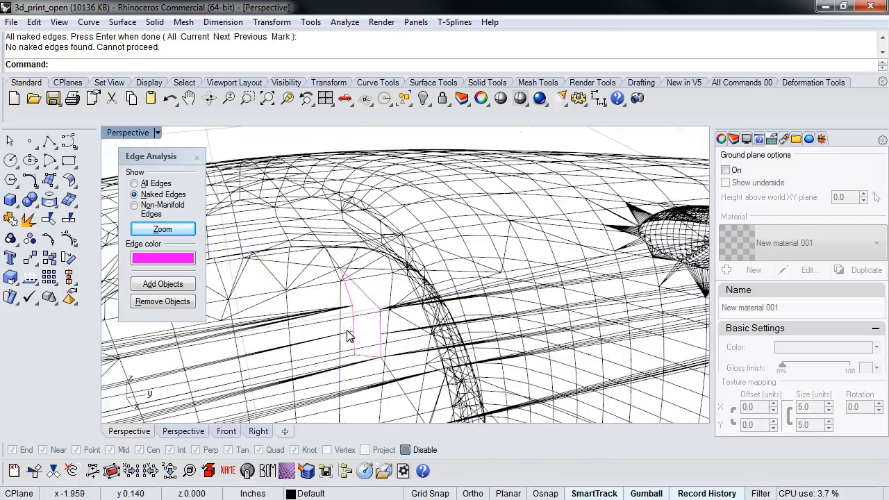
right_drag(364, 329, 350, 324)
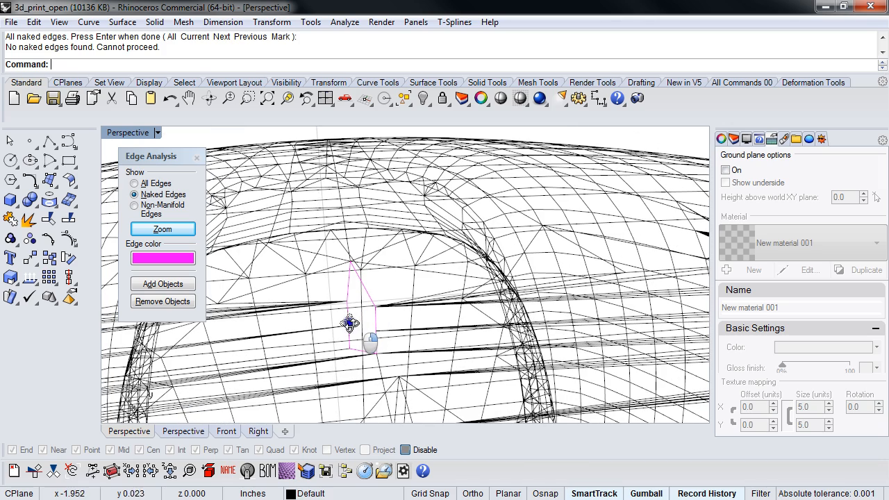
- Bridge the middle of the gap with Patch Single Face between its two opposite edges, with JoinMesh set to Yes
click(183, 21)
mouse_move(148, 165)
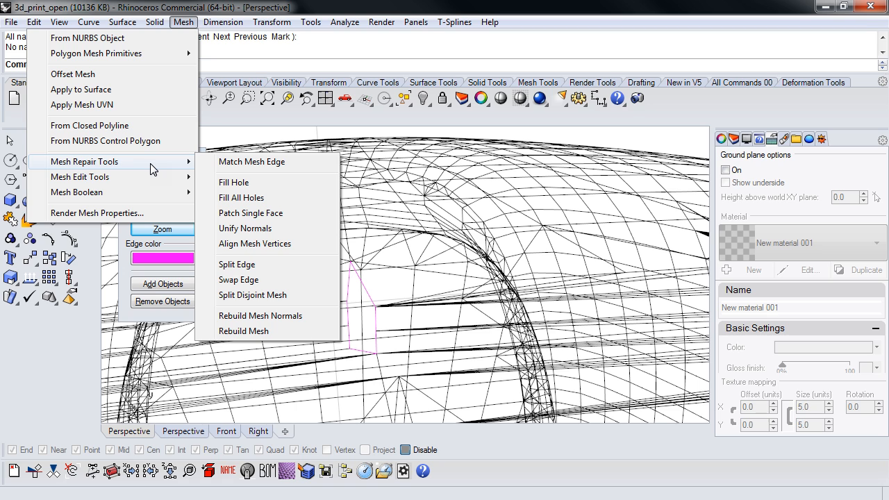
click(252, 214)
right_drag(375, 328, 357, 318)
click(345, 312)
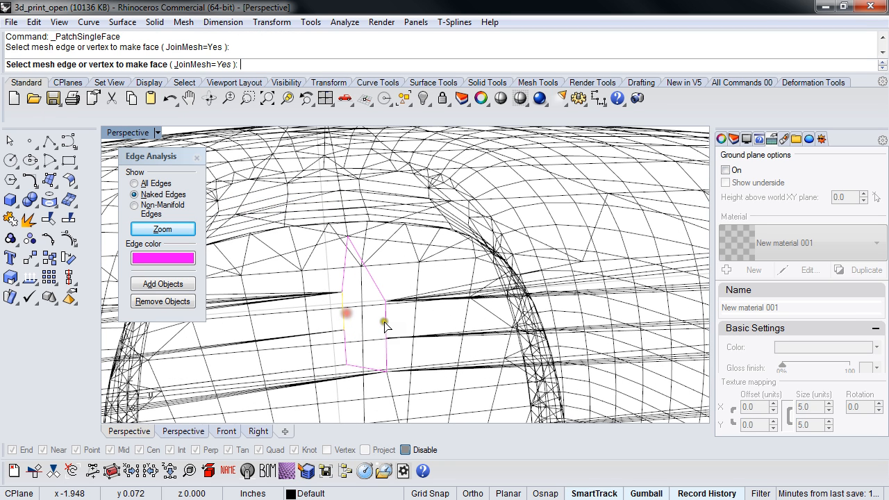
click(386, 321)
right_drag(374, 347, 336, 314)
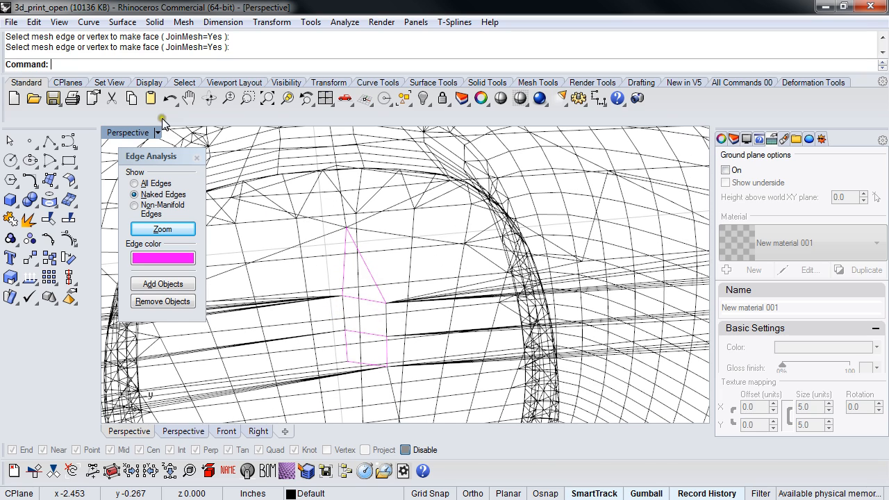
- Fill all remaining holes in the car body mesh with Fill All Holes
click(185, 22)
mouse_move(167, 161)
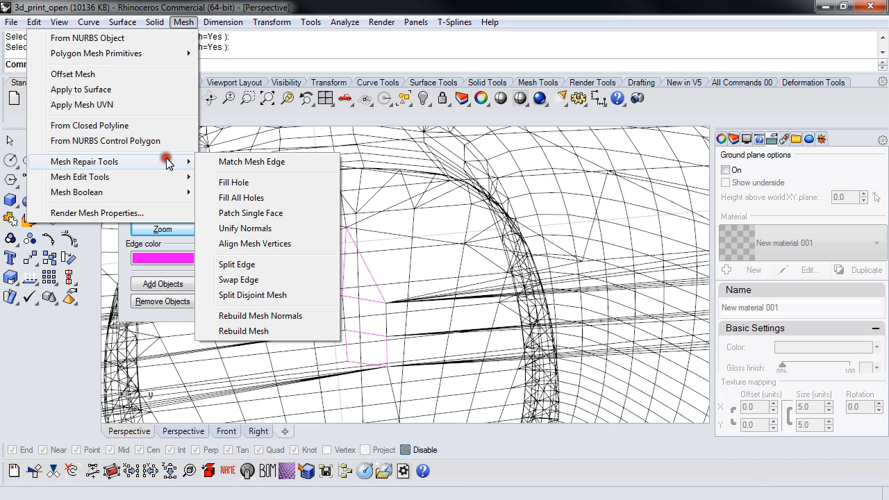
click(245, 198)
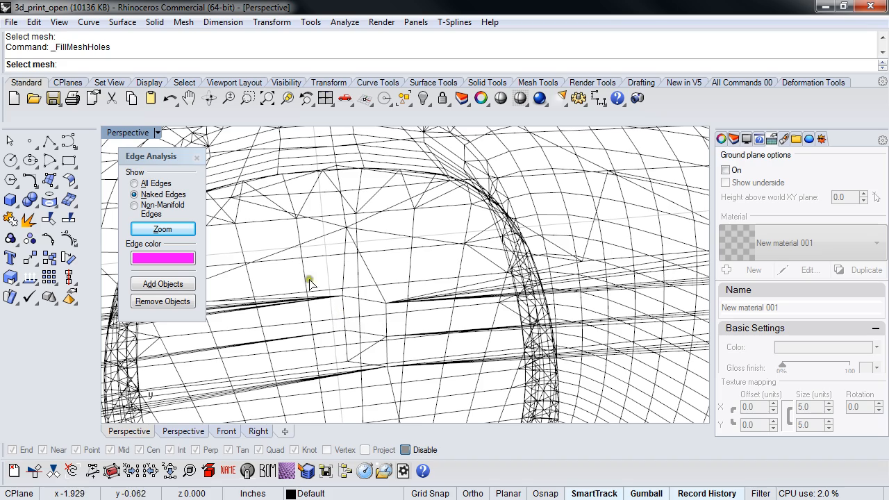
- Rerun the naked edge analysis on the repaired car body mesh
click(174, 284)
click(357, 300)
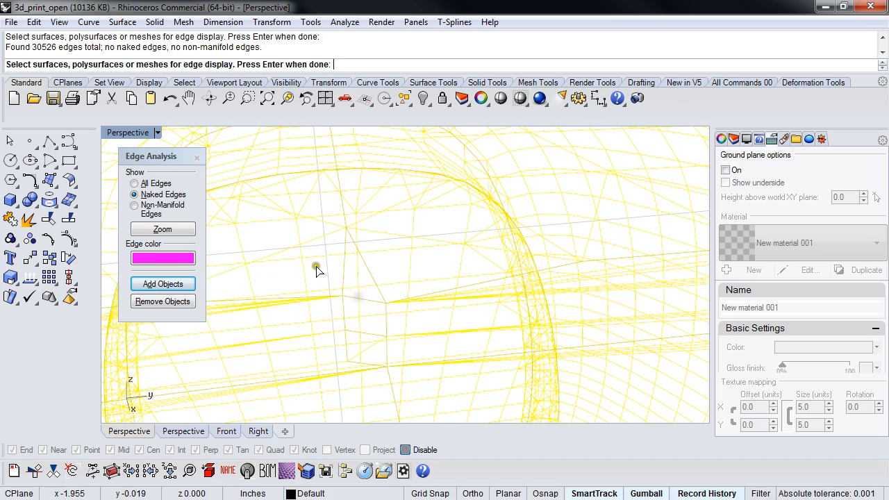
scroll(311, 265, down, 5)
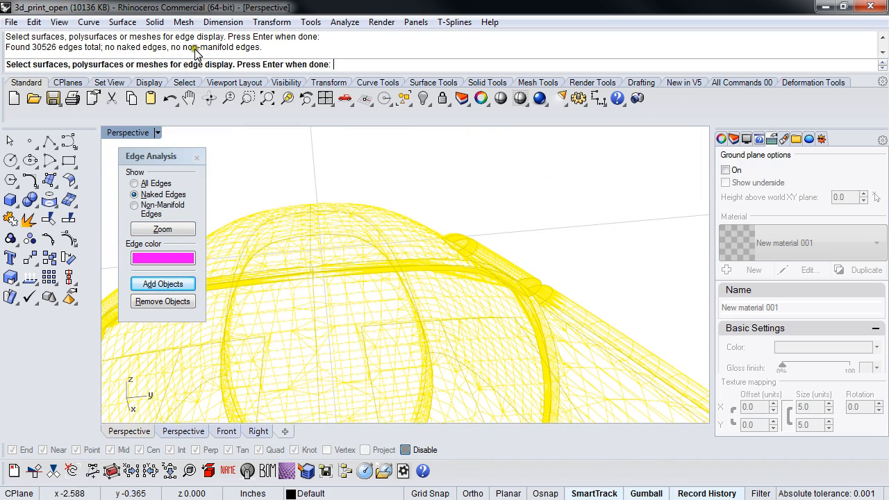
- End the edge check and examine the repaired car body mesh around its front and along its side
scroll(392, 272, down, 8)
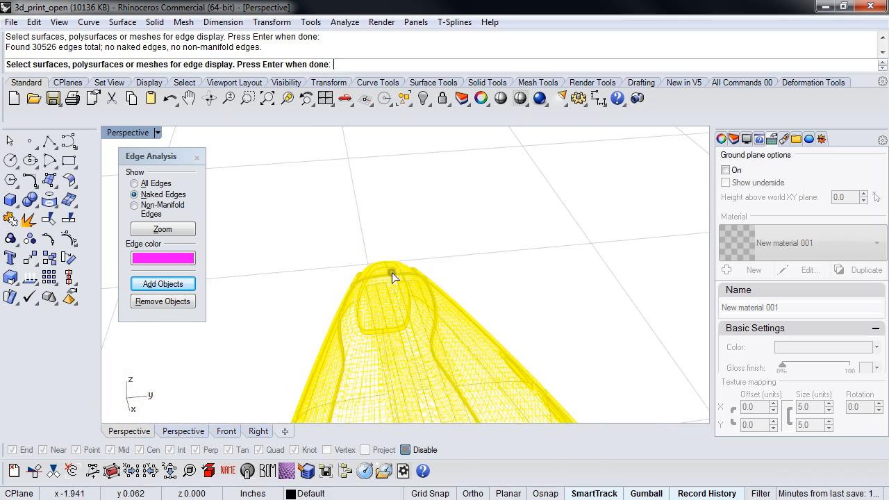
right_drag(284, 248, 419, 308)
scroll(419, 307, up, 4)
right_click(421, 306)
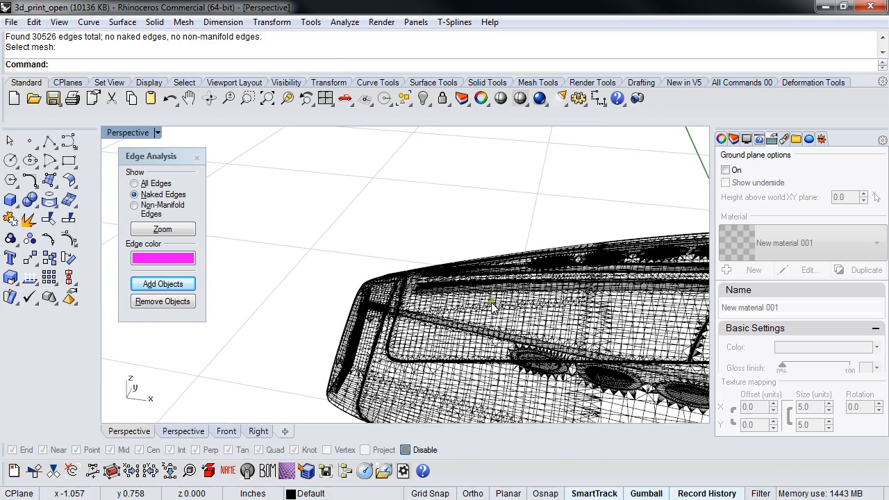
scroll(490, 306, down, 2)
right_drag(490, 306, 304, 272)
scroll(417, 281, down, 4)
right_drag(488, 282, 484, 319)
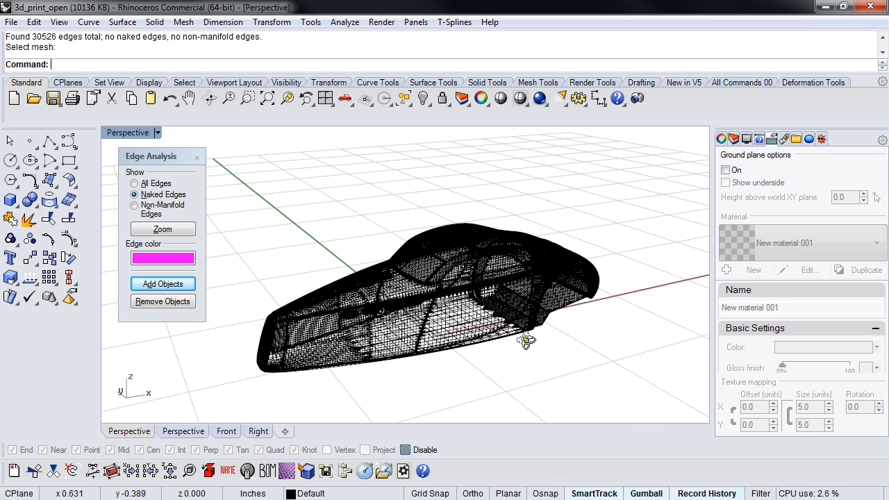
right_drag(526, 341, 489, 329)
- Check the model for open meshes by running the SelOpenMesh command
text(SelOp)
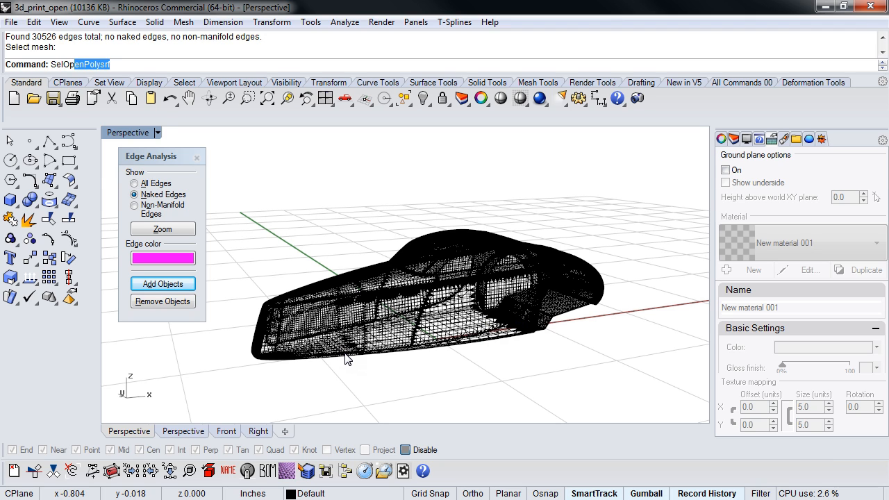
text(enMesh)
key(Return)
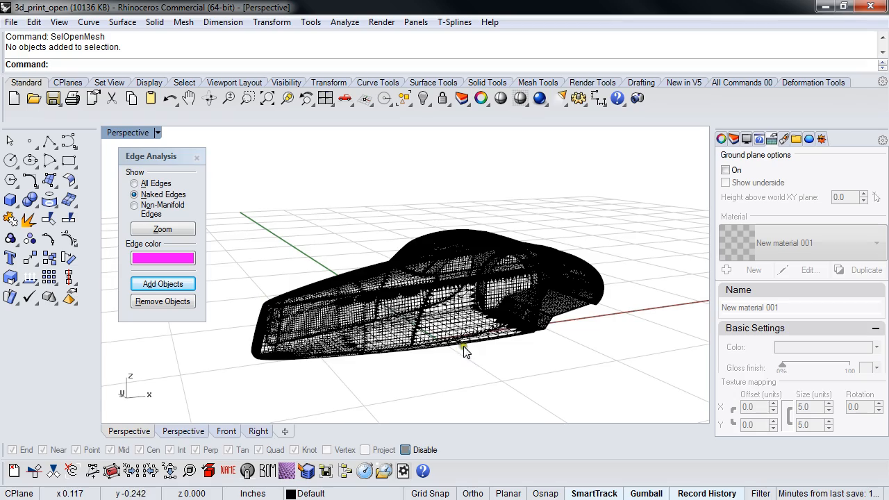
- Export the car body mesh to the Desktop as a binary STL file named test3
right_drag(463, 349, 492, 350)
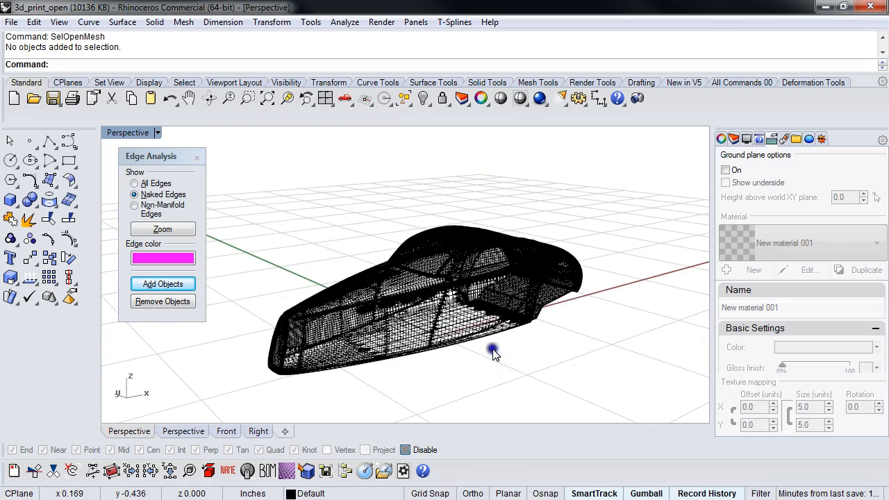
click(434, 326)
key(alt+f)
key(e)
key(Return)
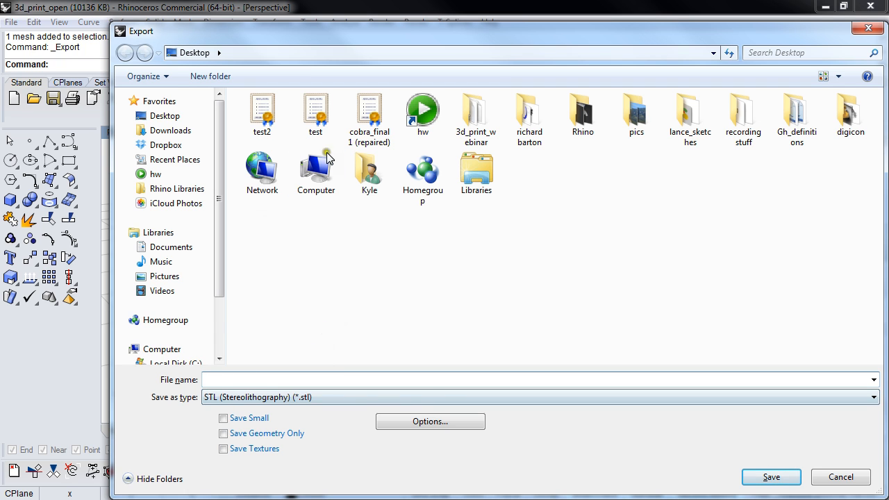
click(326, 126)
click(231, 379)
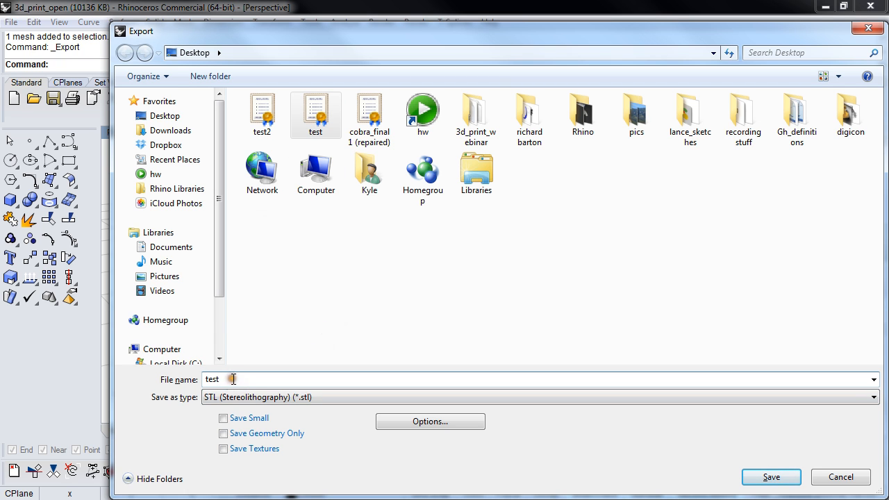
text(3)
key(Return)
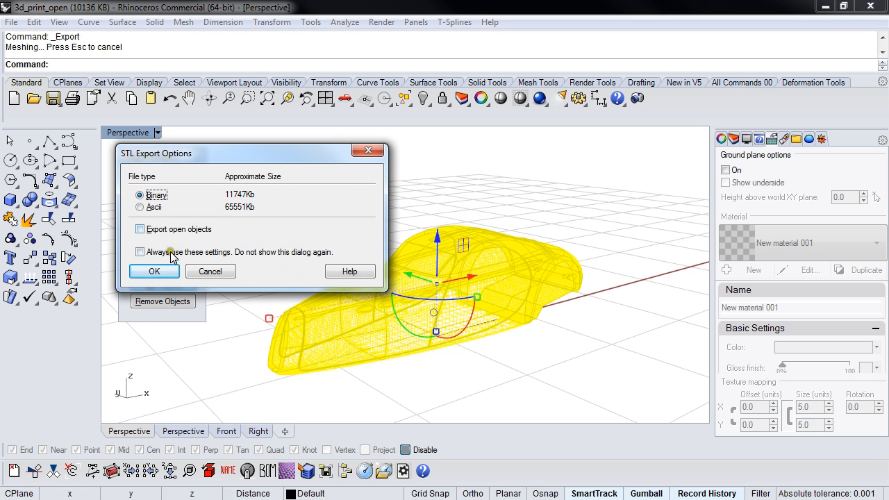
click(158, 271)
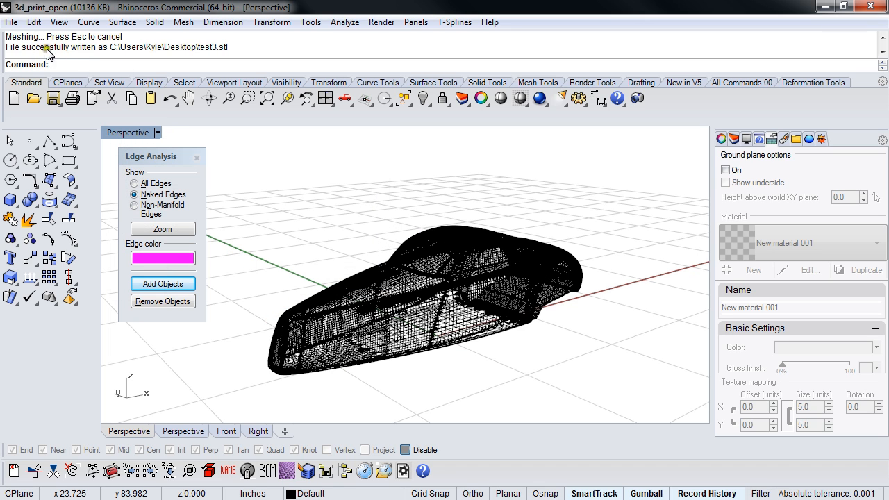
- Switch to the Front view and frame the area below the door beside the wheel arch
right_drag(439, 241, 469, 223)
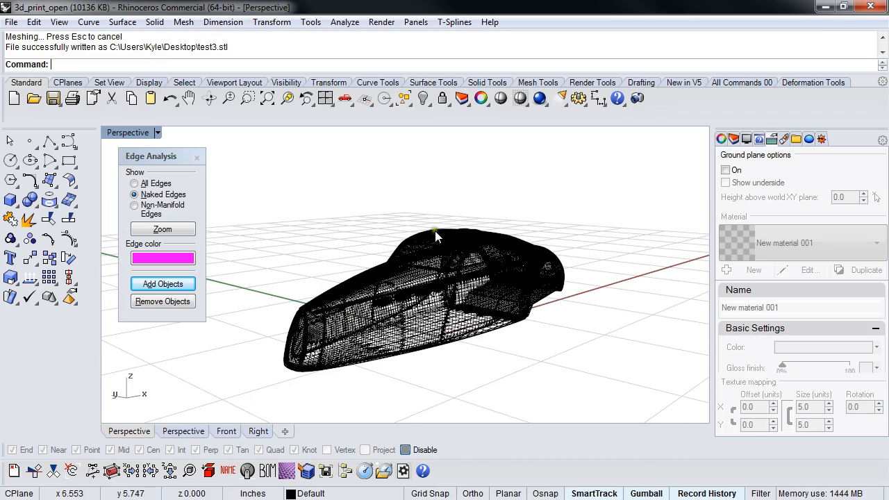
scroll(448, 332, up, 6)
right_drag(449, 337, 445, 333)
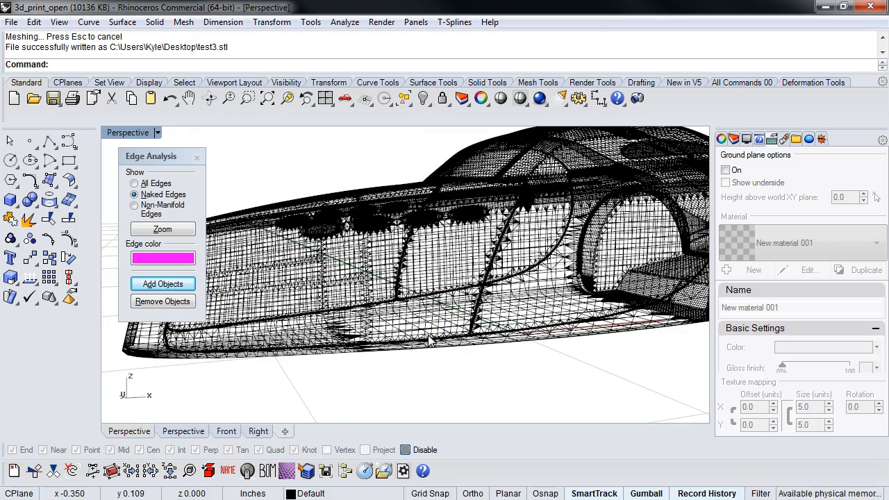
right_drag(415, 321, 365, 333)
shift+right_drag(536, 353, 421, 353)
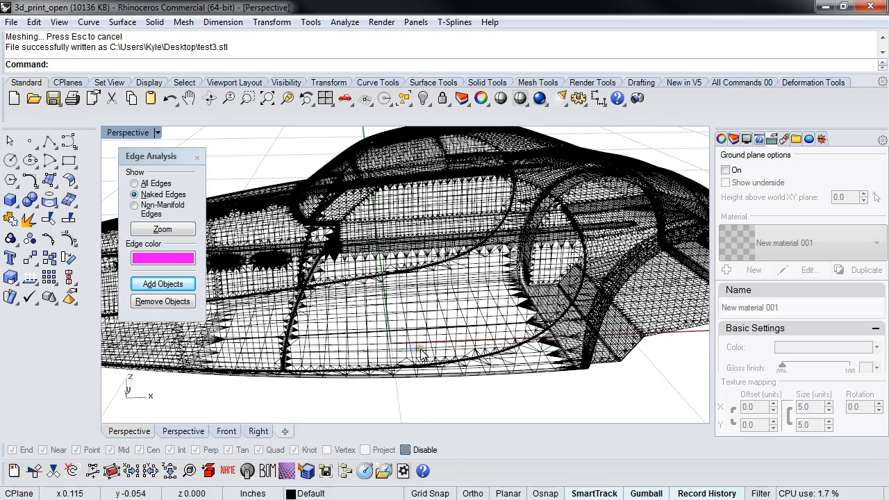
text(f)
right_click(388, 332)
right_drag(389, 298, 358, 340)
scroll(396, 342, up, 4)
- Extract a small block of mesh faces from the sill below the door, leaving out the faces along the door line, and delete them
click(184, 22)
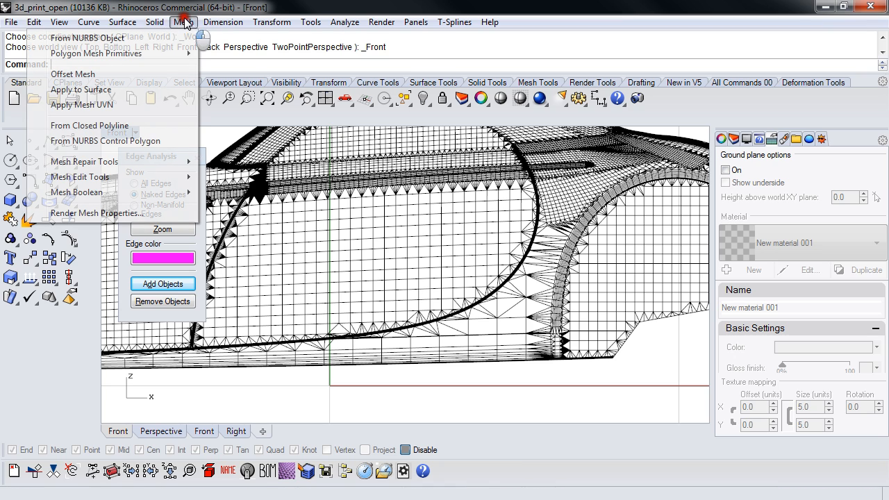
mouse_move(104, 161)
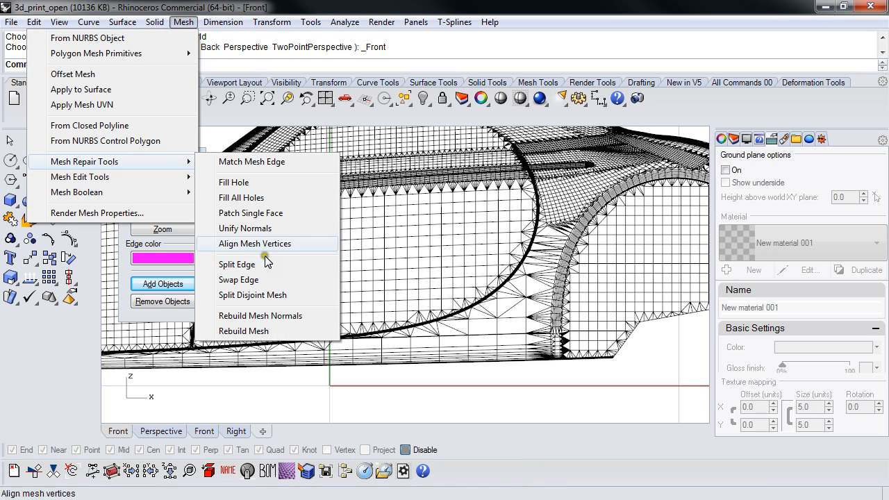
mouse_move(132, 176)
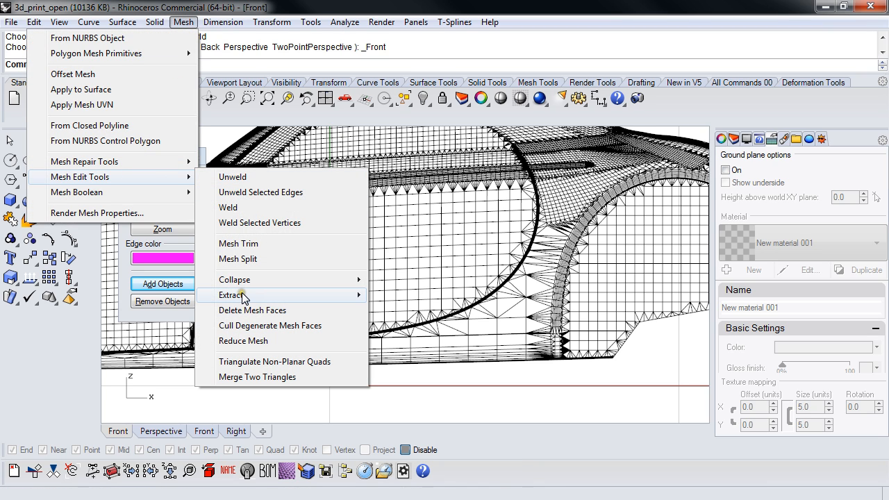
mouse_move(239, 295)
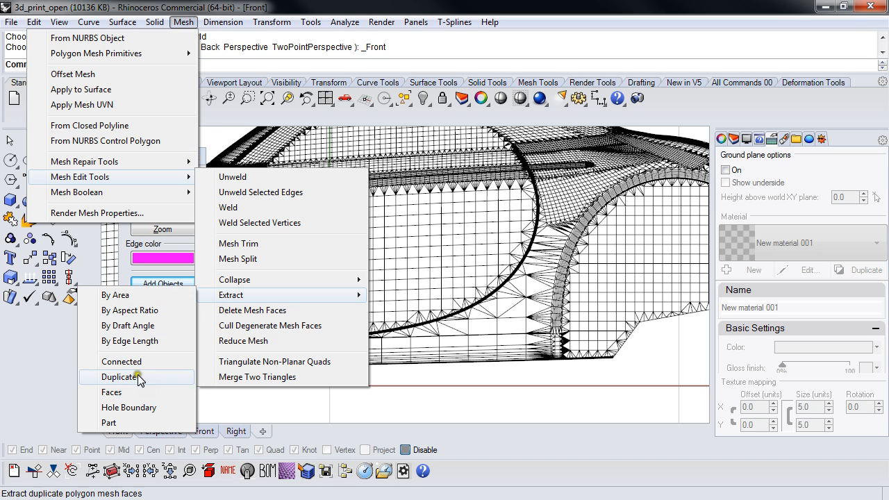
click(114, 392)
drag(462, 382, 426, 335)
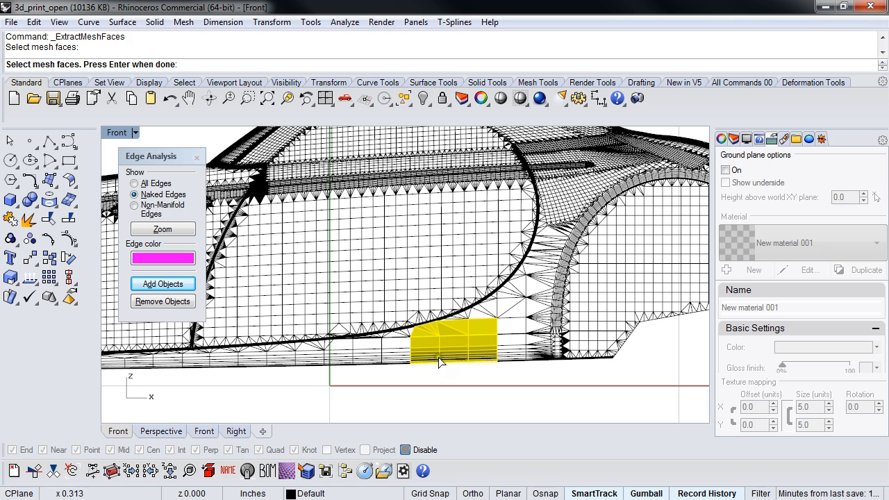
scroll(433, 304, up, 2)
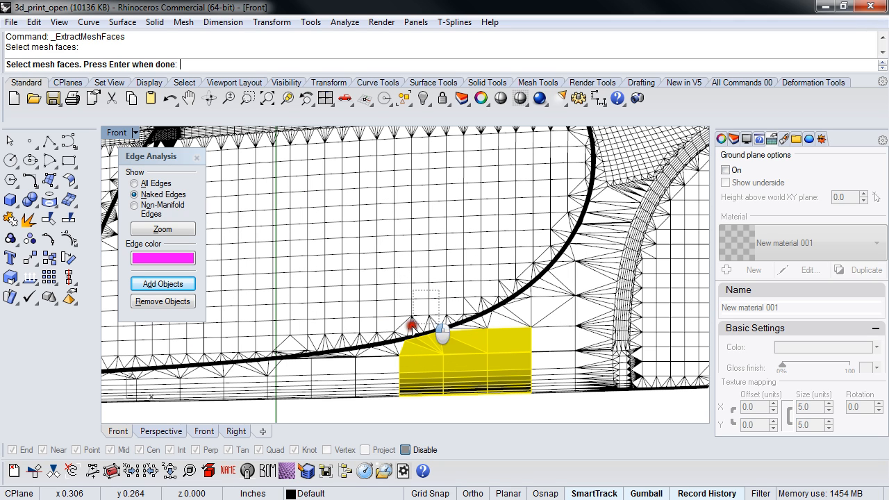
ctrl+drag(411, 325, 384, 344)
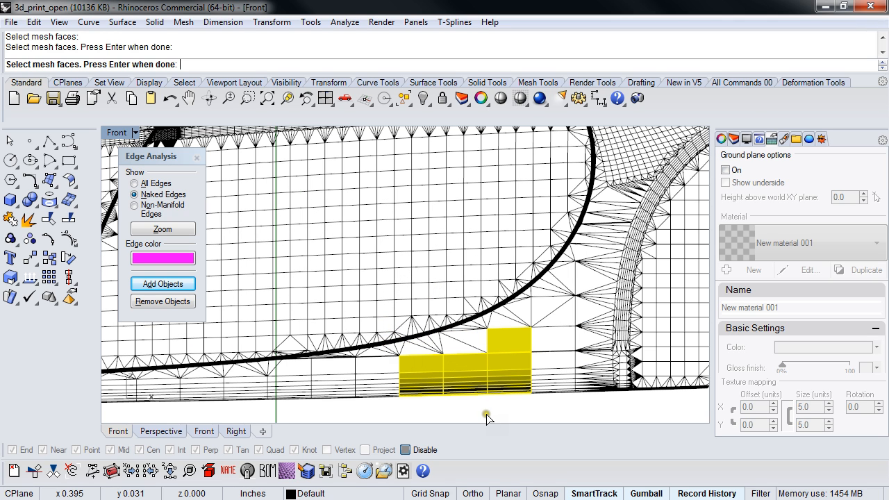
key(Return)
key(Delete)
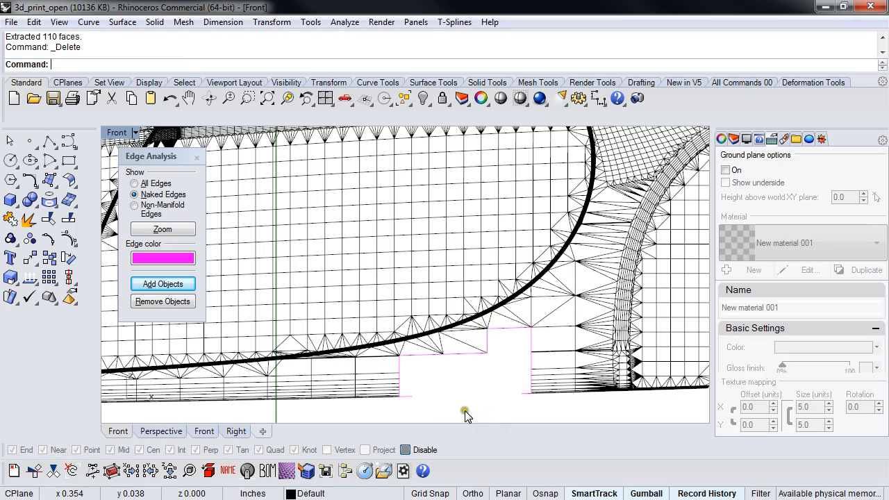
- Extract a patch of mesh faces across the upper edge of the wheel arch near the door and delete it
scroll(465, 411, down, 6)
right_drag(466, 410, 418, 400)
right_click(488, 405)
scroll(497, 257, up, 6)
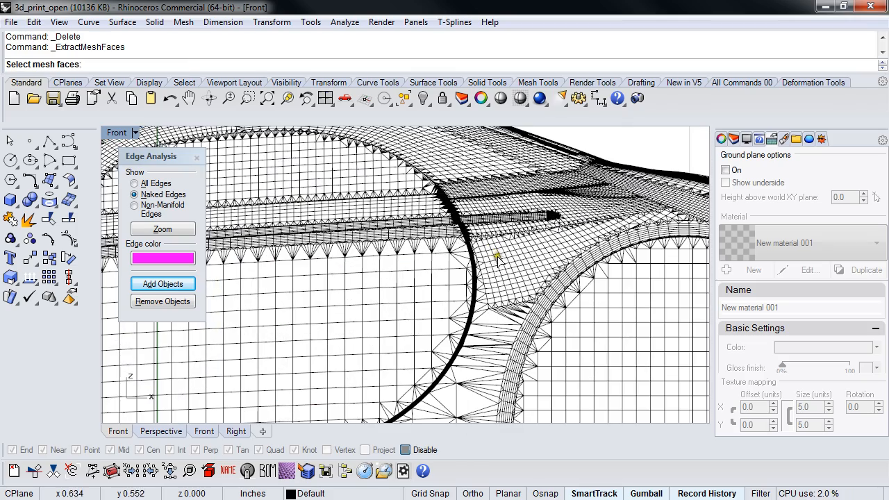
scroll(567, 272, up, 7)
right_drag(571, 289, 459, 295)
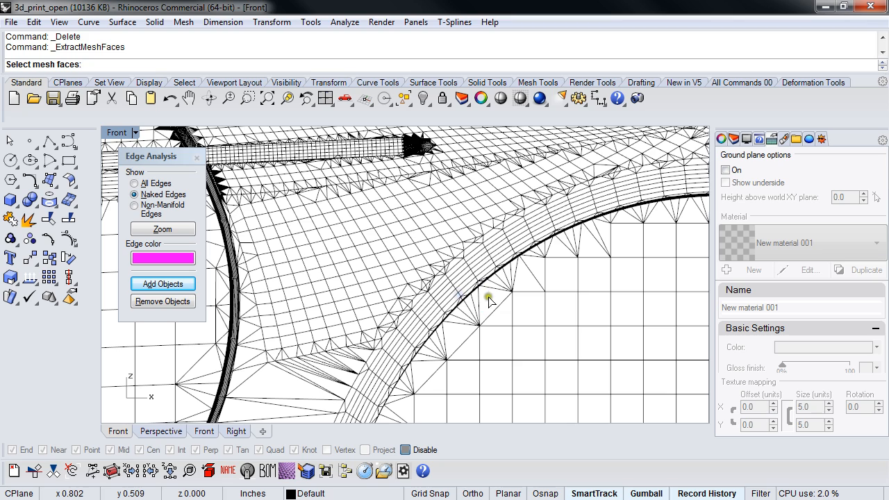
drag(488, 299, 460, 248)
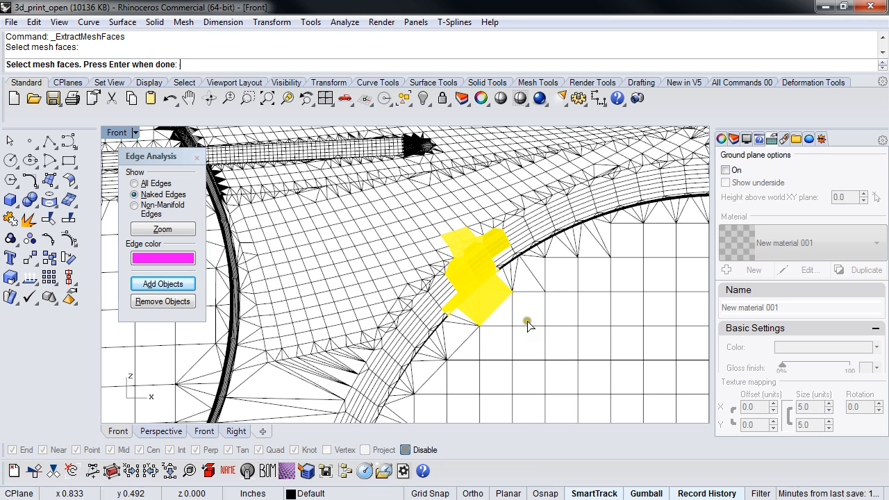
key(Return)
key(Delete)
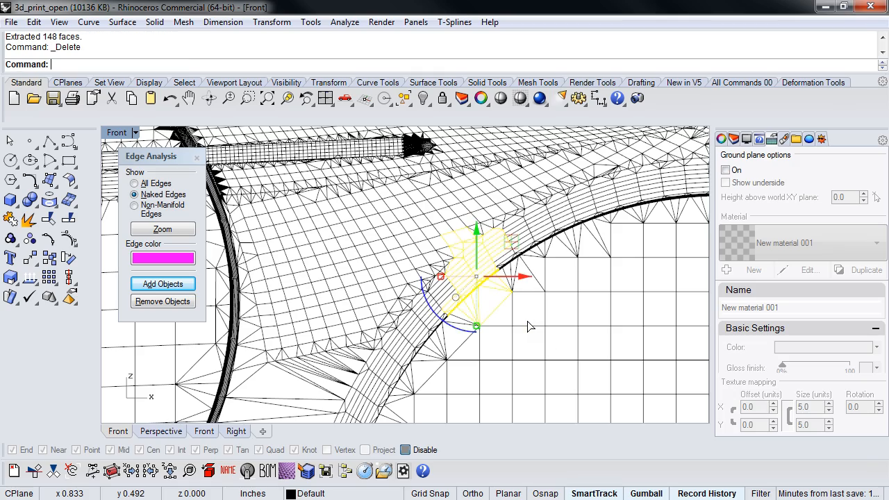
- Shade the model in the Perspective view and examine the shape of the hole at the wheel arch edge
right_drag(528, 322, 453, 229)
middle_click(453, 229)
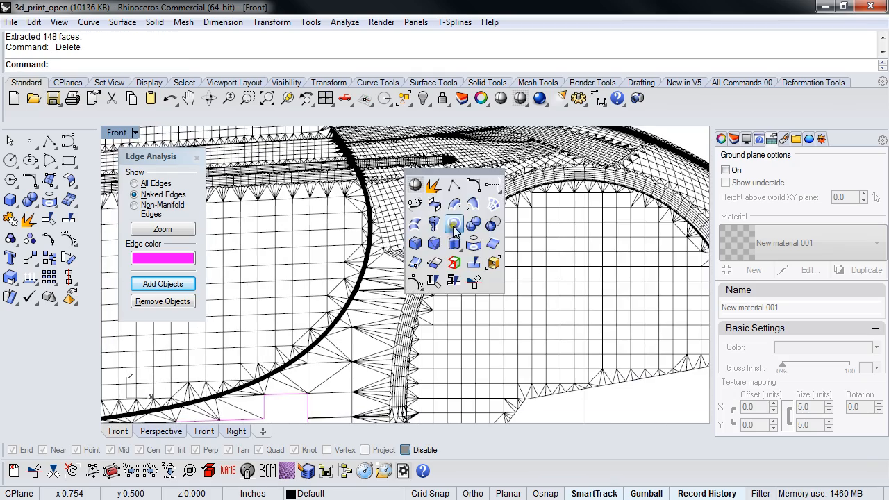
click(415, 186)
scroll(422, 258, down, 5)
right_drag(444, 320, 391, 356)
text(p)
right_click(321, 357)
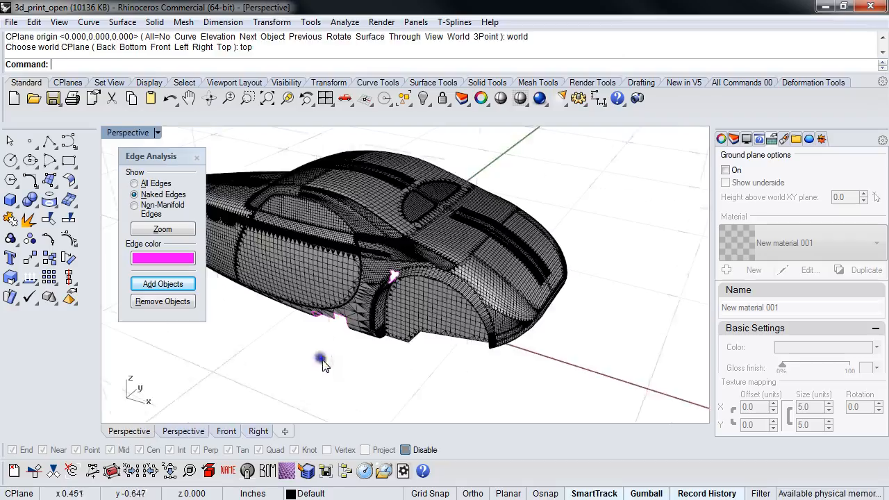
scroll(412, 299, up, 10)
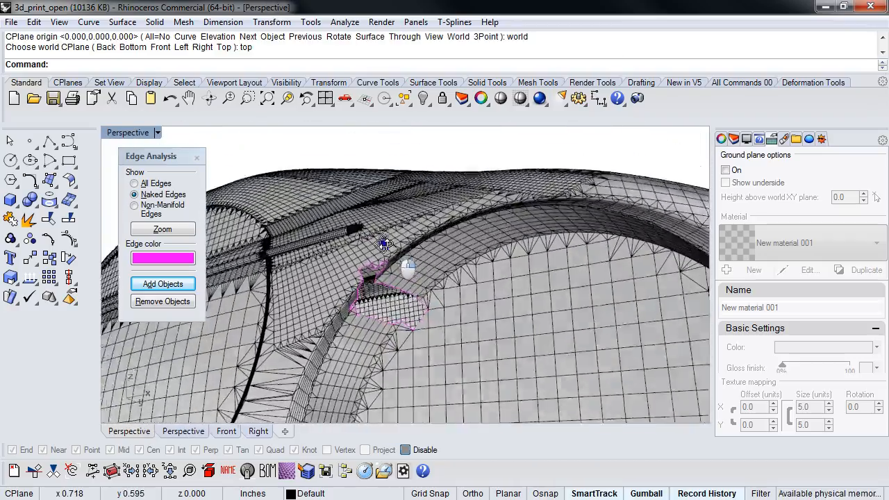
right_drag(384, 243, 428, 239)
scroll(352, 355, up, 3)
right_drag(361, 307, 401, 274)
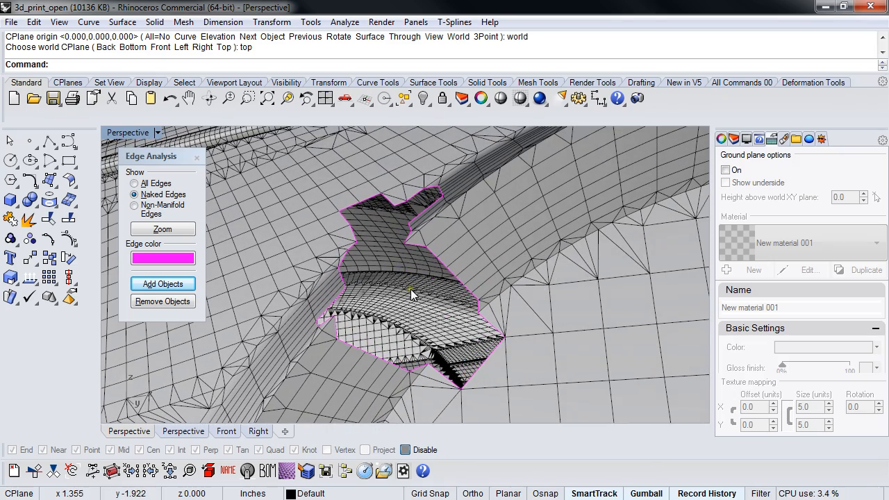
- Try to bridge two edges of the wheel arch hole with Patch Single Face, with JoinMesh set to Yes
click(183, 22)
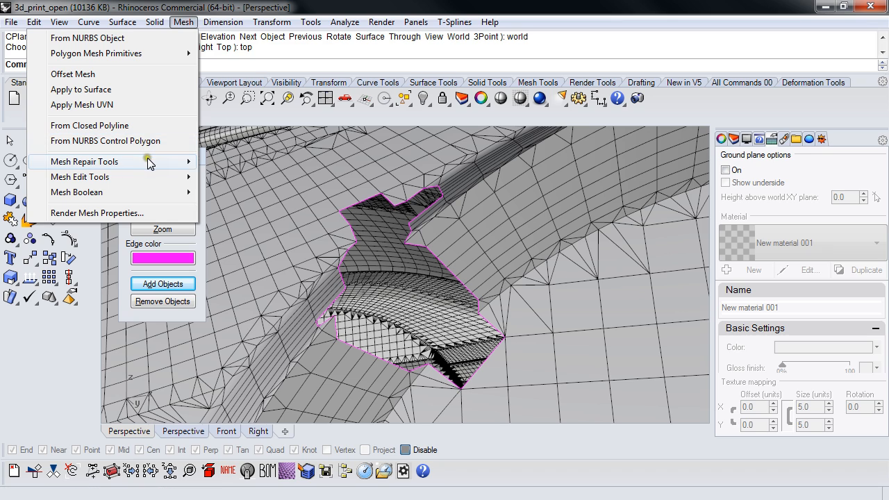
mouse_move(150, 159)
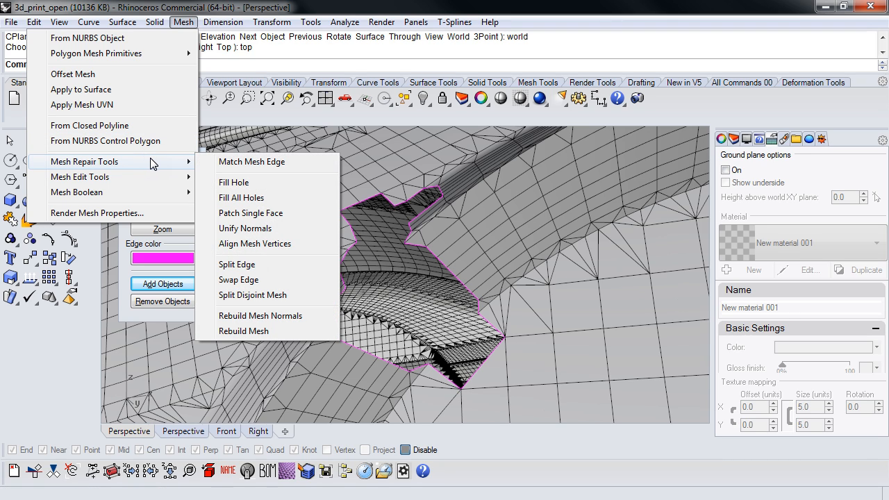
mouse_move(148, 180)
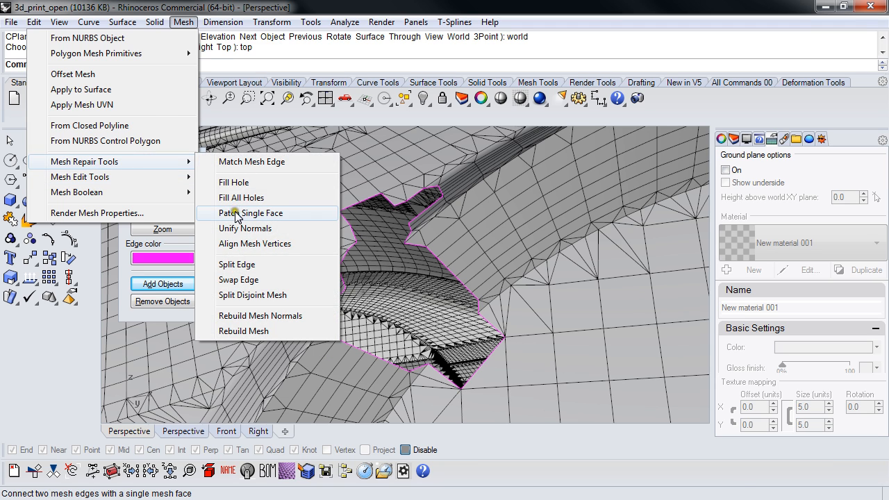
click(236, 212)
scroll(444, 382, up, 3)
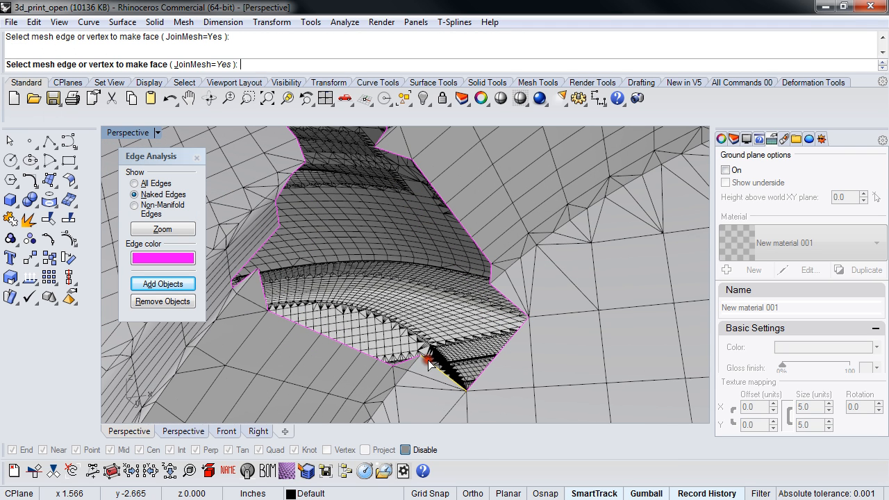
click(501, 298)
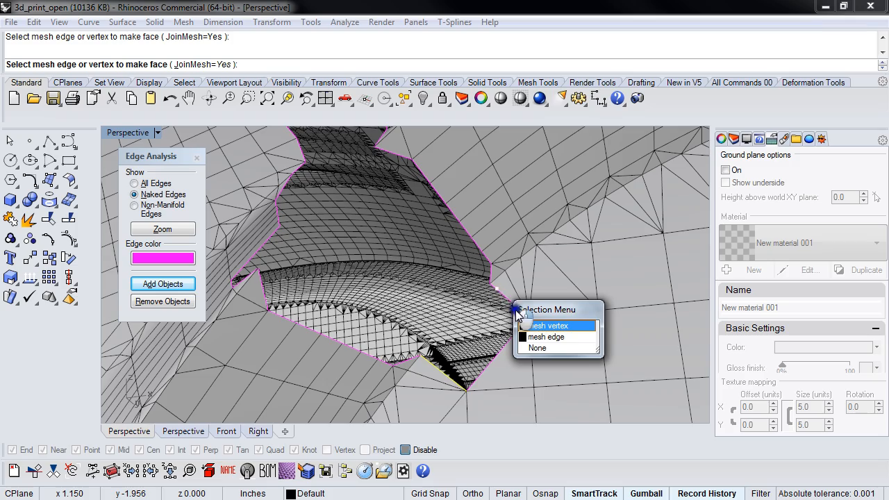
click(536, 347)
- Compare the wheel arch hole in wireframe and shaded display, ending the unfinished Patch Single Face
right_drag(534, 346, 506, 285)
middle_click(454, 294)
click(433, 268)
middle_click(506, 285)
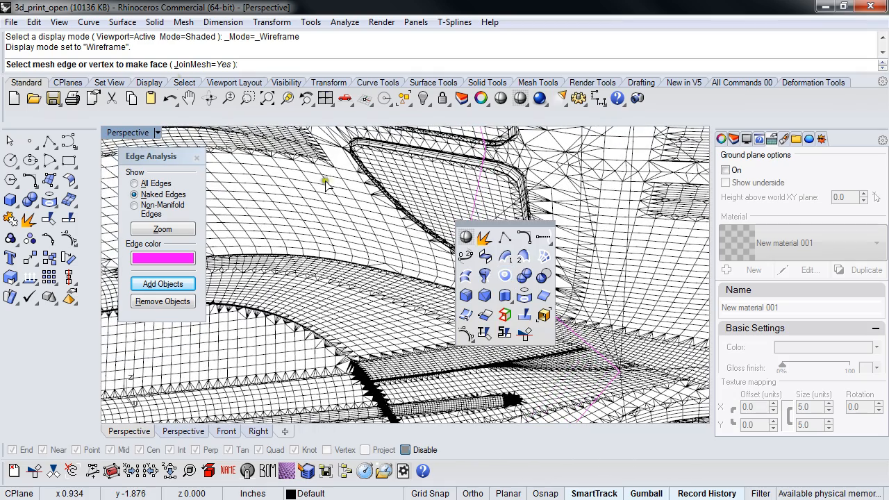
right_click(278, 64)
click(290, 47)
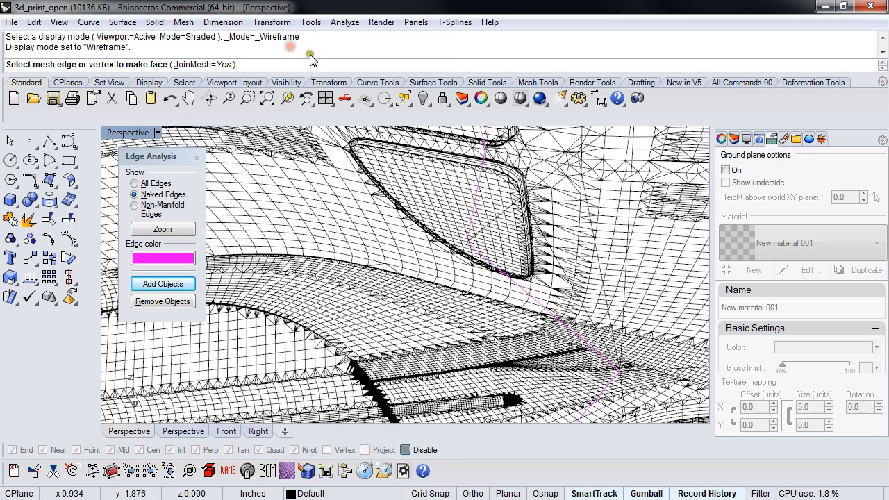
right_click(526, 295)
right_drag(526, 294, 518, 297)
middle_click(518, 297)
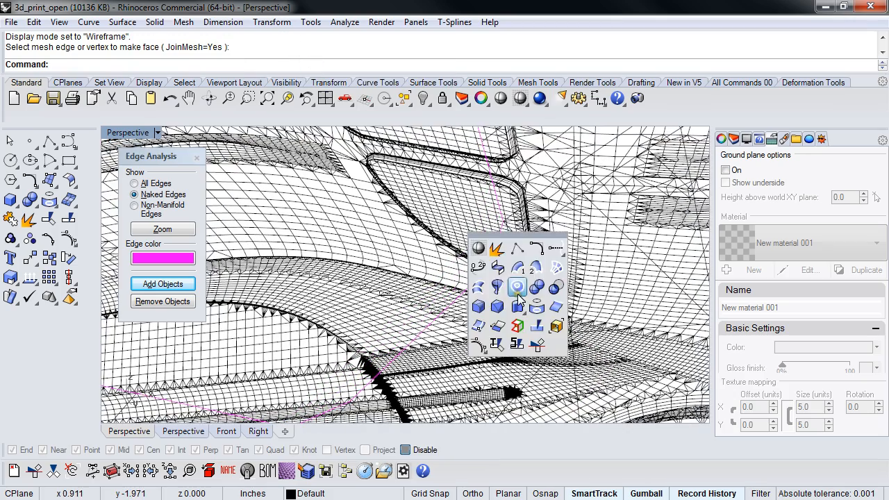
click(478, 249)
- Examine the outline of the wheel arch hole from several angles, including its narrow neck and corner notches
scroll(478, 263, down, 4)
mouse_move(478, 263)
shift+right_down()
mouse_move(484, 312)
mouse_move(447, 306)
mouse_move(424, 313)
mouse_move(435, 317)
shift+right_up()
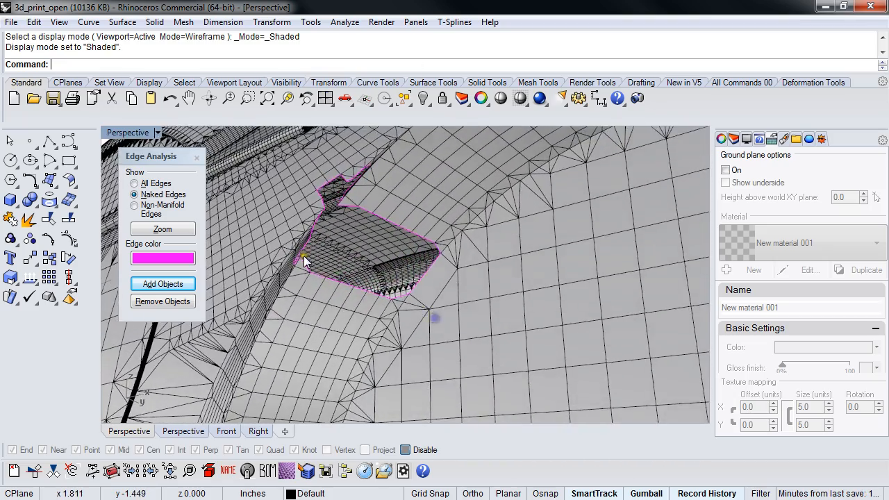
right_drag(303, 260, 328, 272)
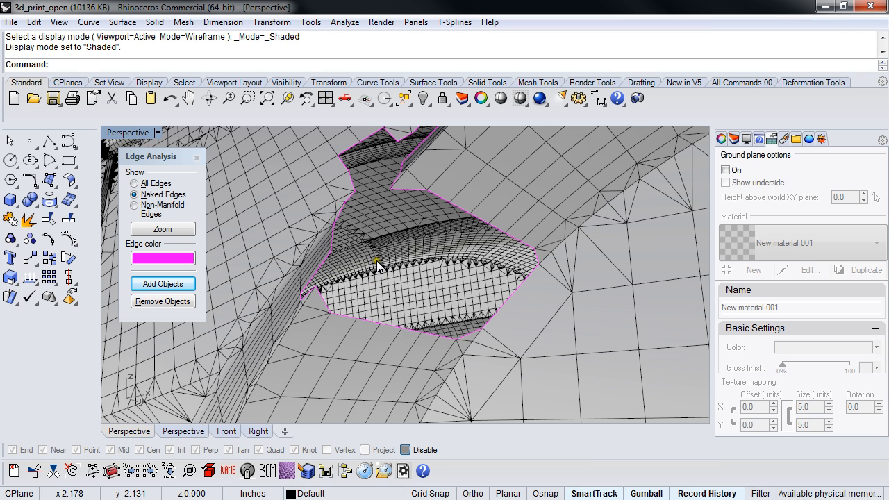
right_drag(387, 242, 382, 279)
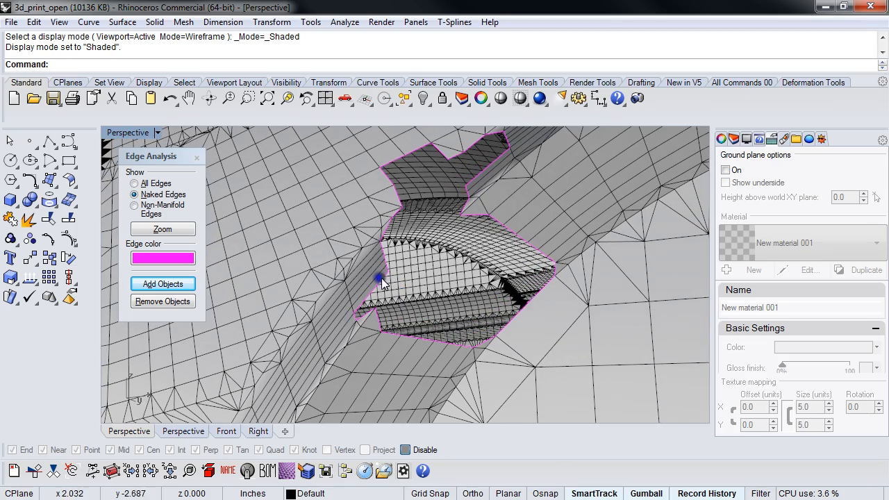
mouse_move(468, 223)
right_down()
mouse_move(495, 234)
mouse_move(480, 217)
right_up()
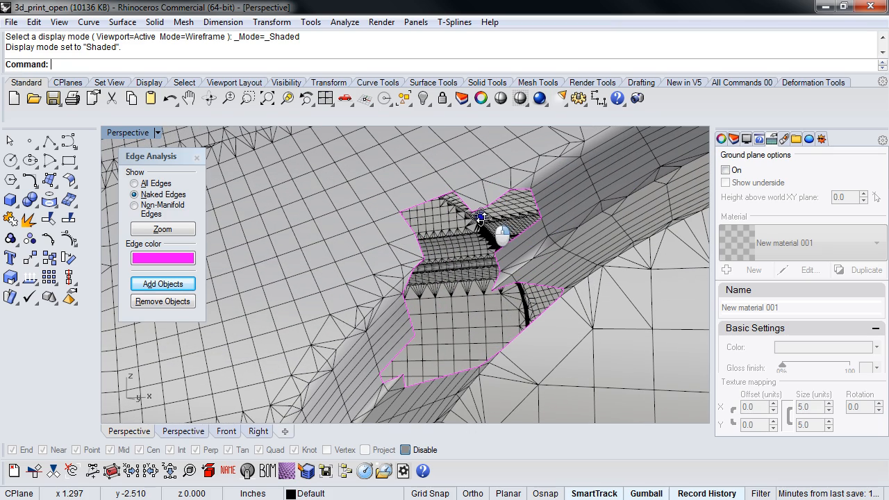
middle_click(467, 234)
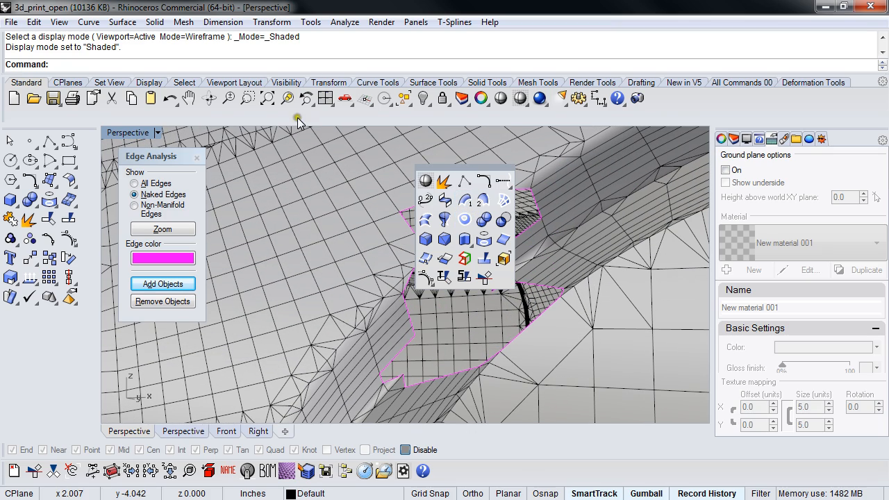
right_click(347, 64)
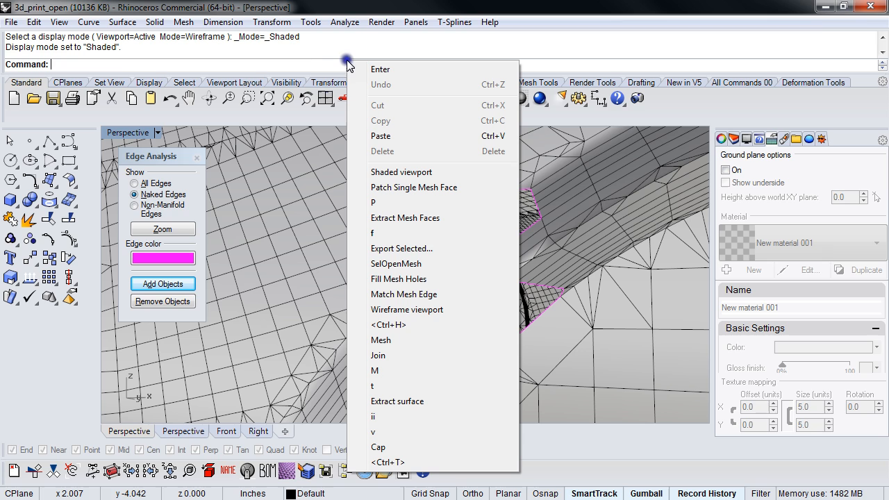
click(292, 164)
click(185, 22)
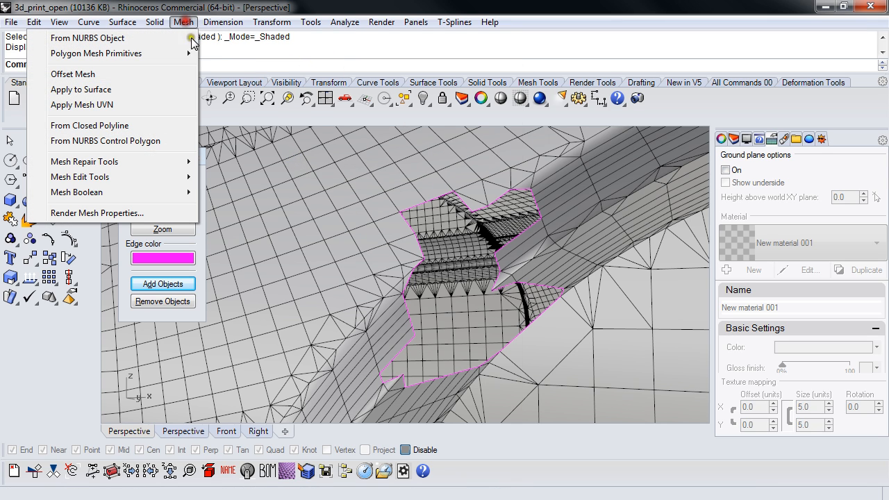
mouse_move(155, 180)
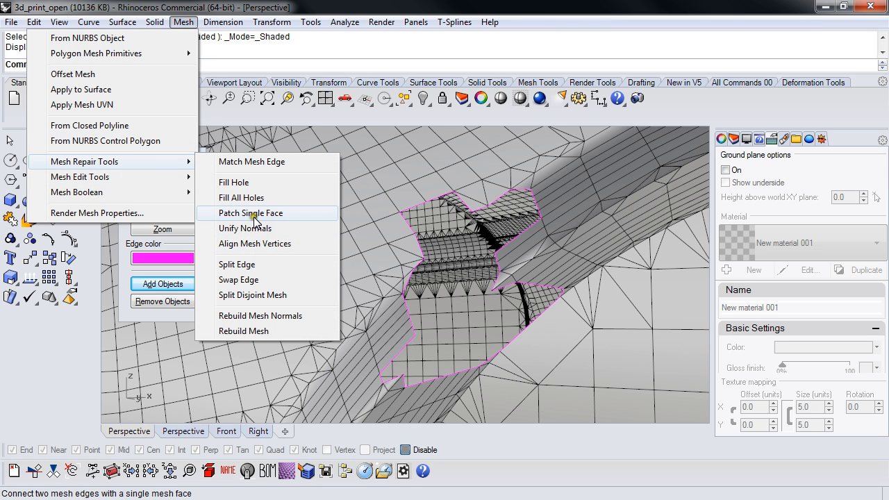
click(254, 214)
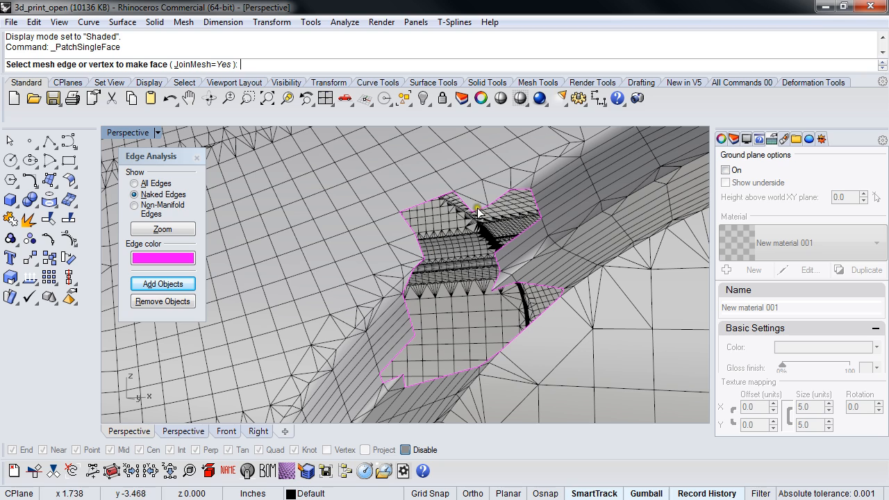
click(420, 253)
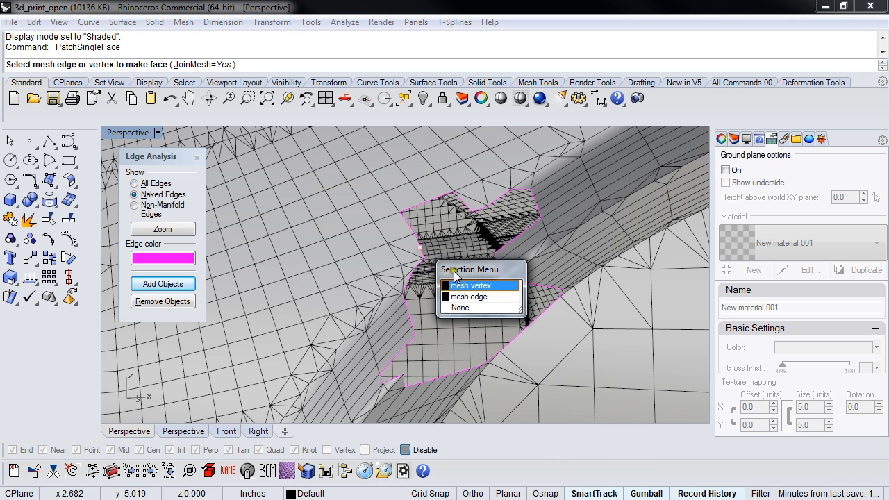
click(472, 299)
right_drag(461, 244, 355, 297)
key(Escape)
- Bridge the upper part of the wheel arch hole with Patch Single Face, joining the body-side edge to the opposite notch edge with JoinMesh=Yes
key(Return)
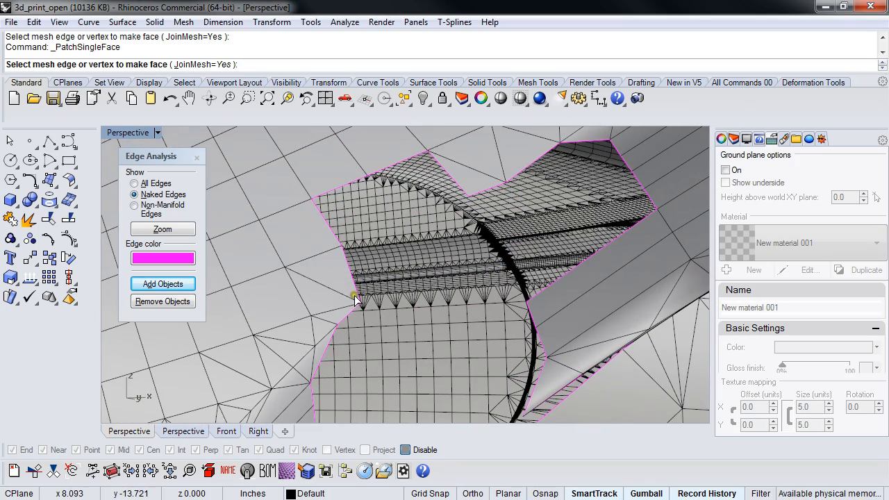
click(358, 295)
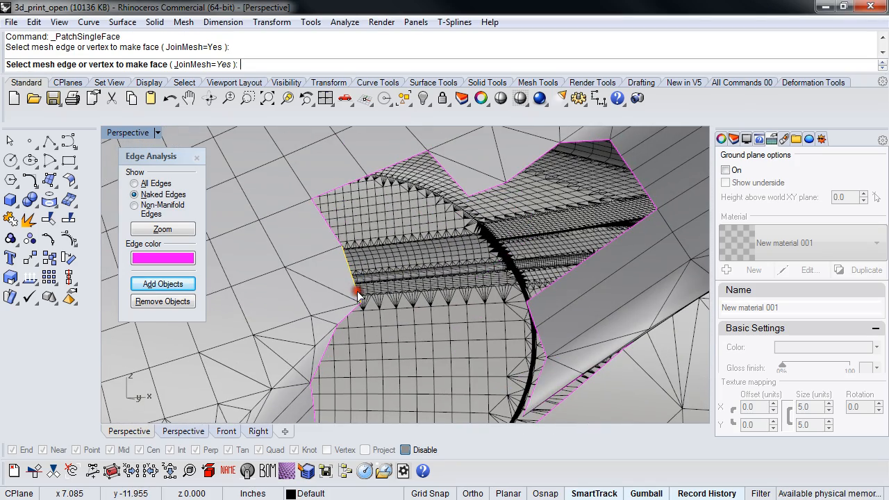
click(499, 189)
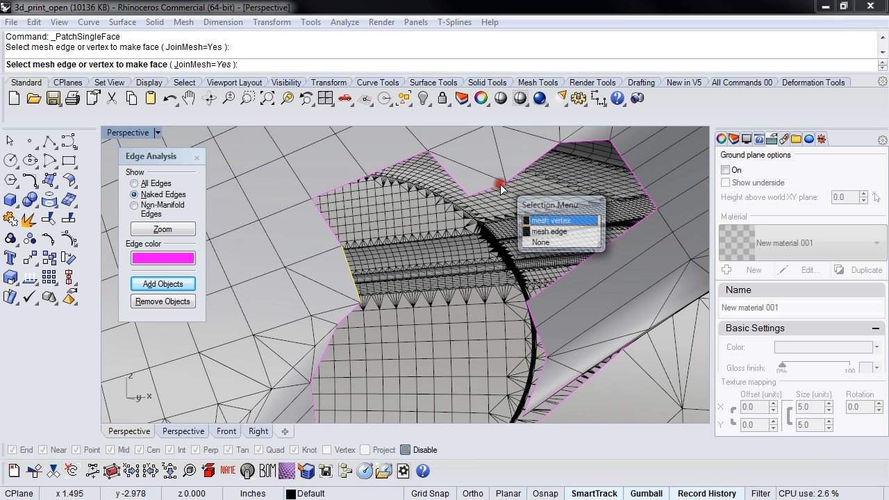
click(540, 243)
scroll(493, 189, up, 6)
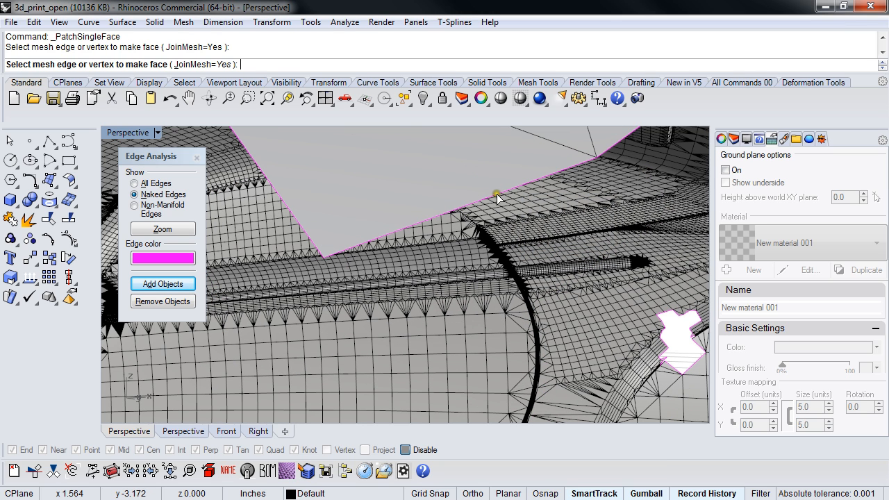
click(497, 198)
scroll(496, 198, down, 5)
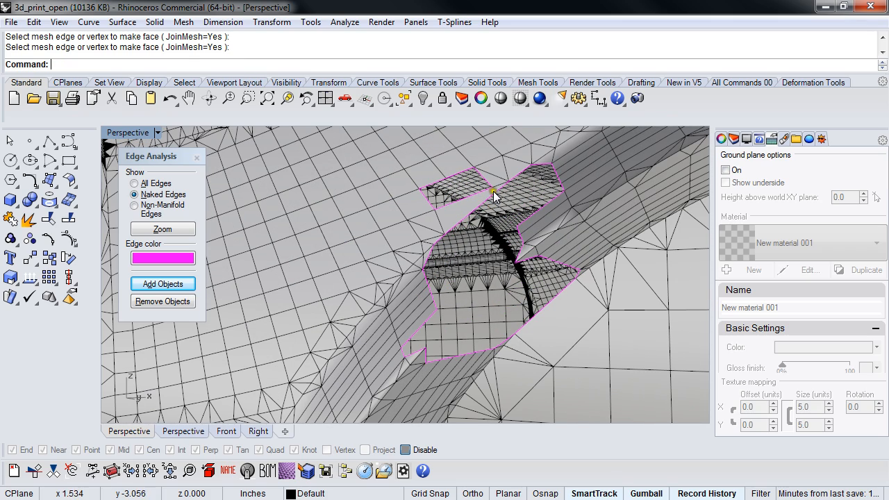
- Close the small opening separated above the new bridging face with Fill Hole, using JoinMesh=Yes
click(184, 21)
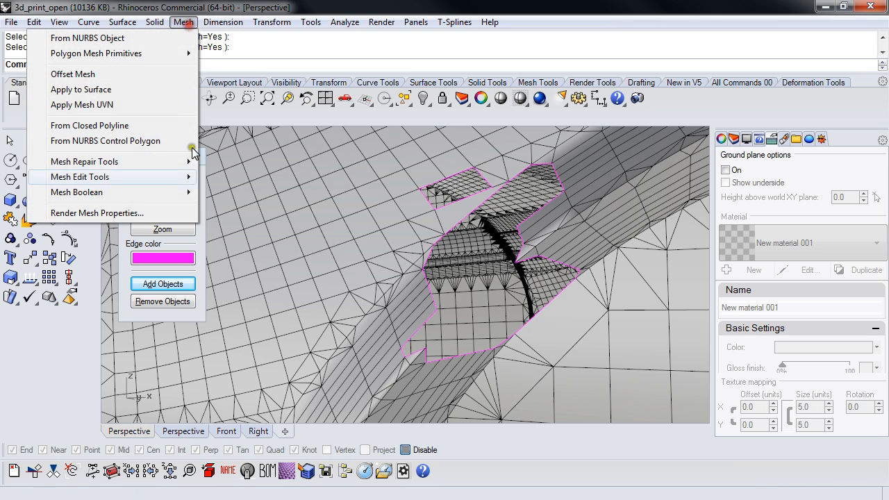
mouse_move(114, 161)
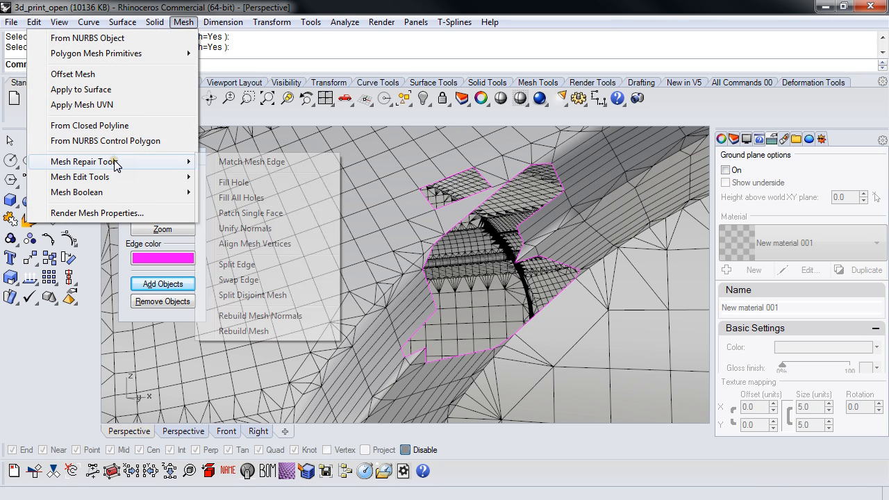
click(233, 182)
click(429, 202)
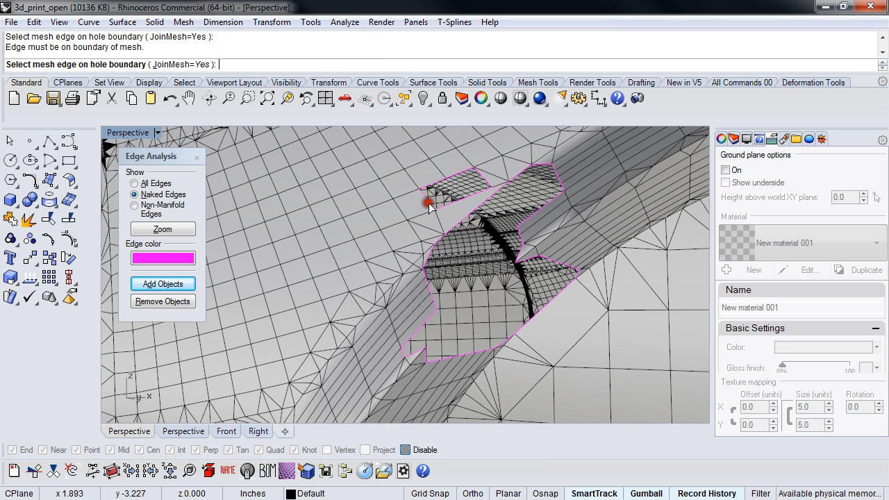
click(428, 202)
- Try to close the remaining wheel arch hole with Fill Hole, and undo that fill
scroll(438, 212, down, 4)
right_drag(461, 217, 489, 214)
scroll(489, 215, up, 2)
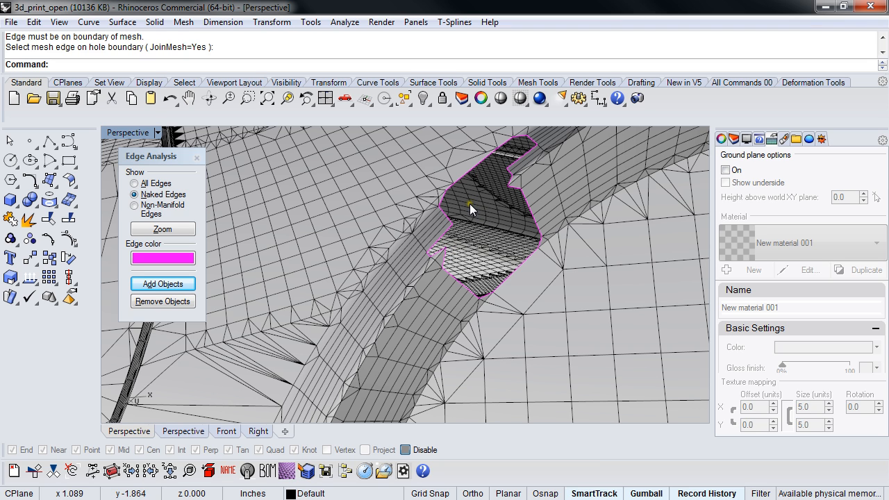
right_drag(470, 203, 488, 237)
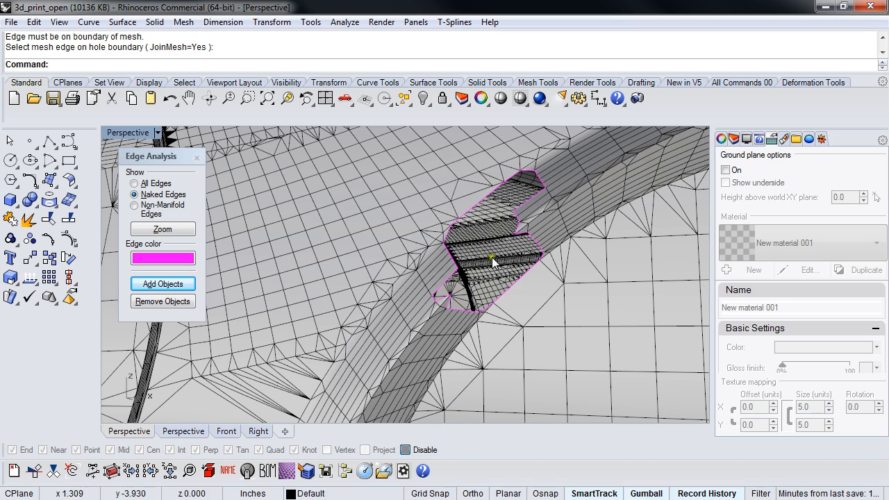
mouse_move(517, 243)
right_down()
mouse_move(506, 255)
mouse_move(533, 248)
mouse_move(516, 216)
mouse_move(513, 229)
right_up()
click(183, 22)
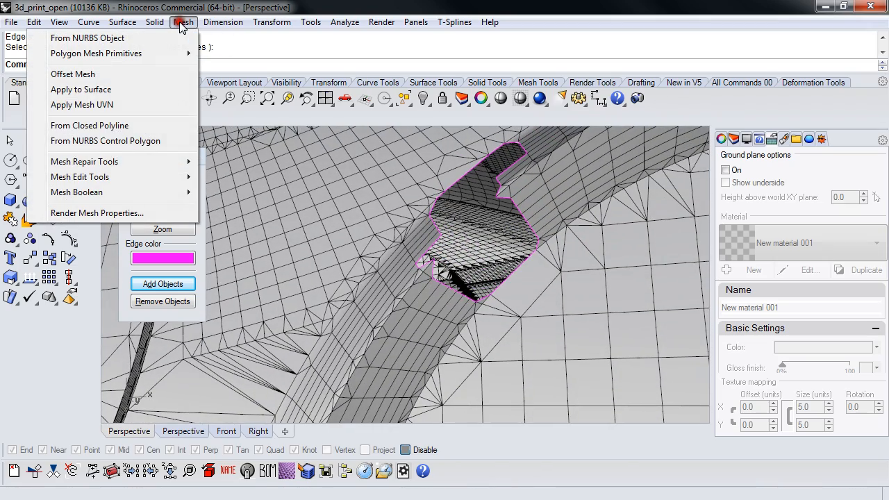
mouse_move(140, 161)
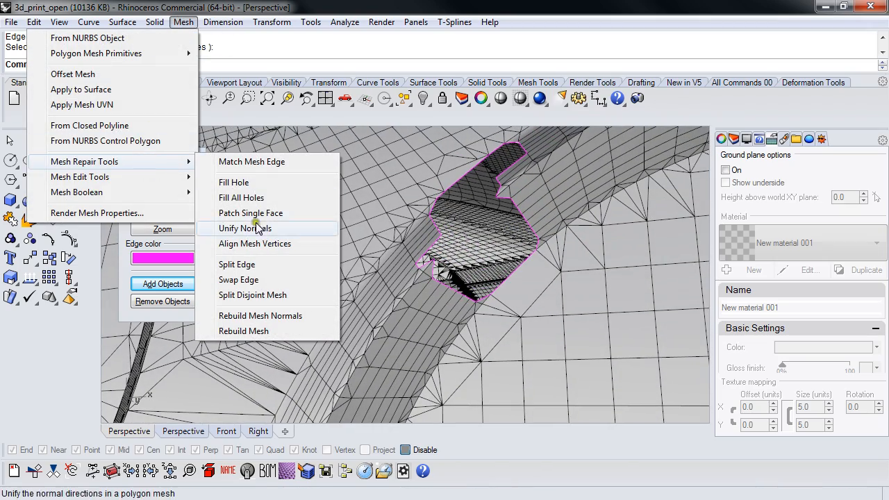
click(251, 182)
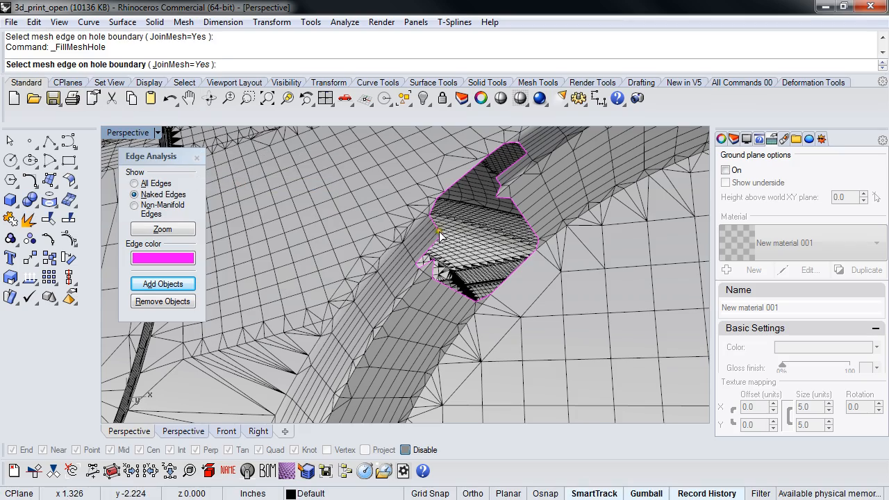
click(438, 232)
right_drag(425, 254, 417, 287)
key(ctrl+z)
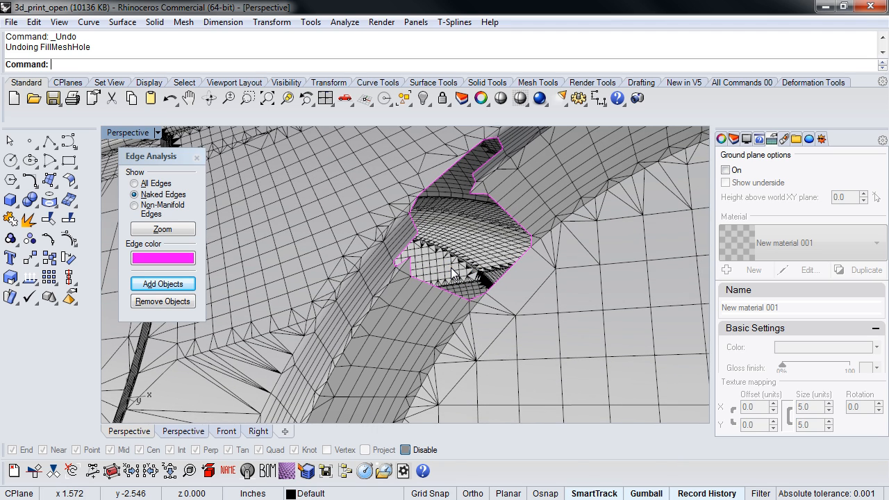
- Bridge the large stepped hole in the lower body across its middle with Patch Single Face, joining its two opposite side edges with JoinMesh=Yes
scroll(448, 267, down, 5)
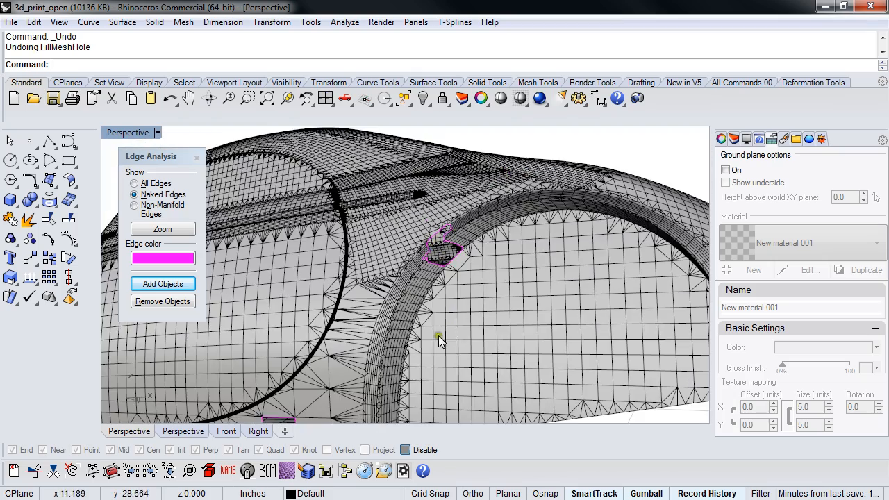
shift+right_drag(438, 335, 424, 306)
scroll(354, 371, up, 5)
shift+right_drag(354, 371, 435, 307)
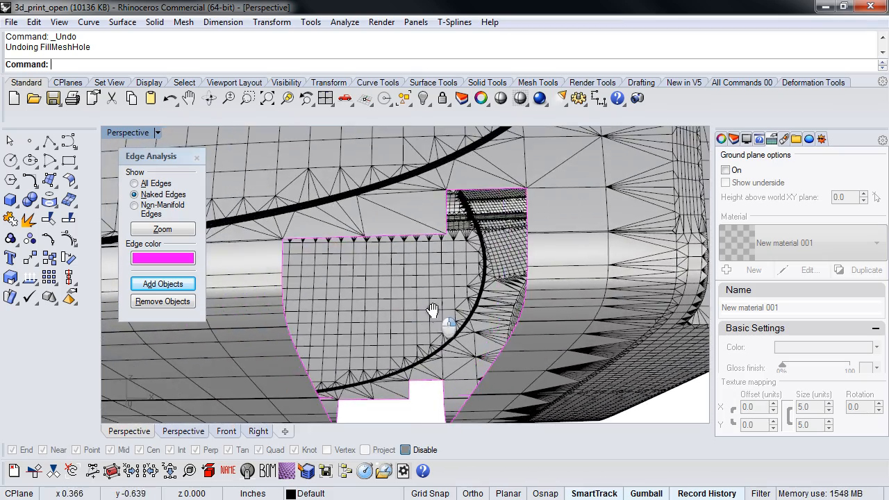
middle_click(367, 296)
click(404, 400)
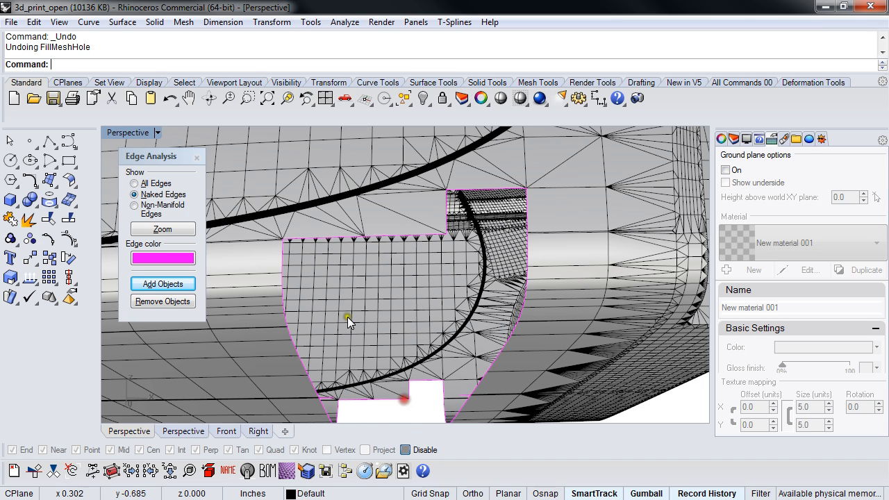
click(176, 24)
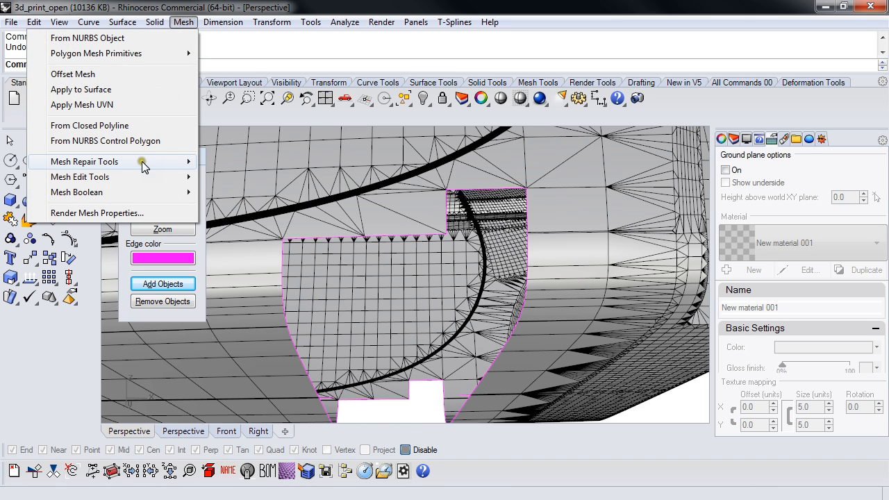
mouse_move(142, 161)
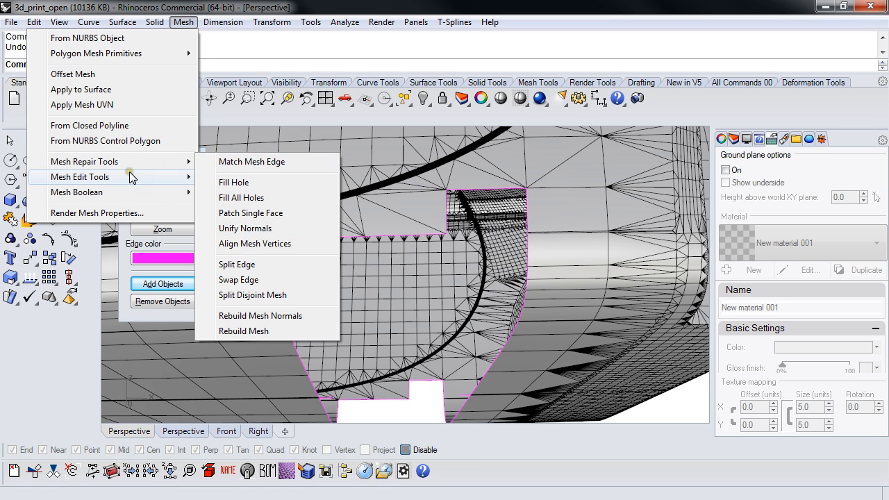
mouse_move(132, 175)
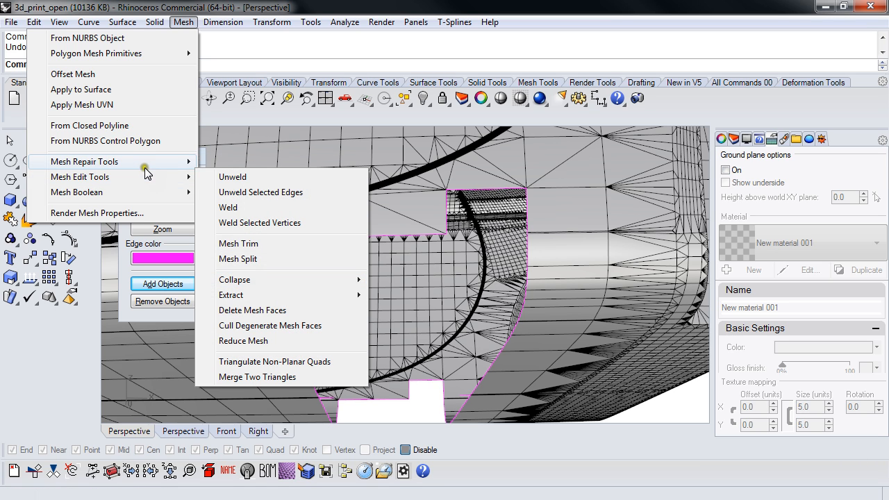
click(237, 213)
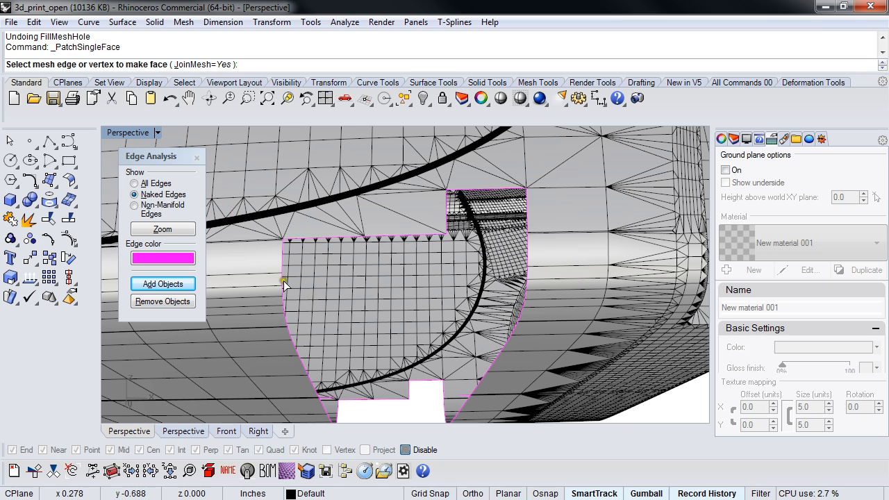
click(285, 282)
click(528, 277)
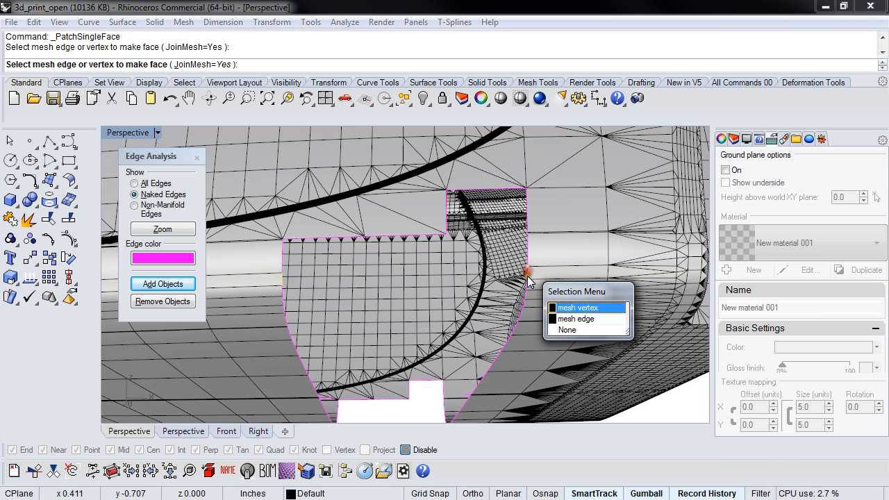
key(Return)
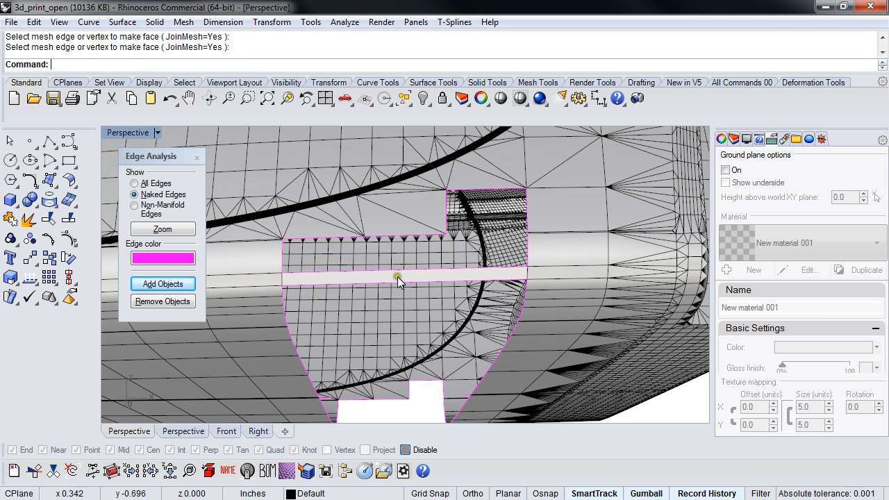
- Patch the narrow upper notch of the lower body hole with a single face between its short vertical edge and the opposite edge
right_drag(397, 277, 395, 289)
right_click(450, 231)
click(446, 226)
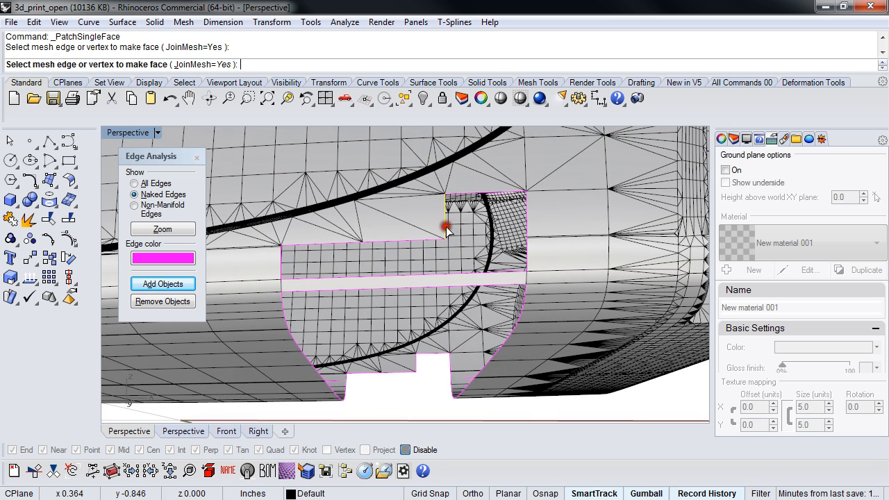
click(526, 226)
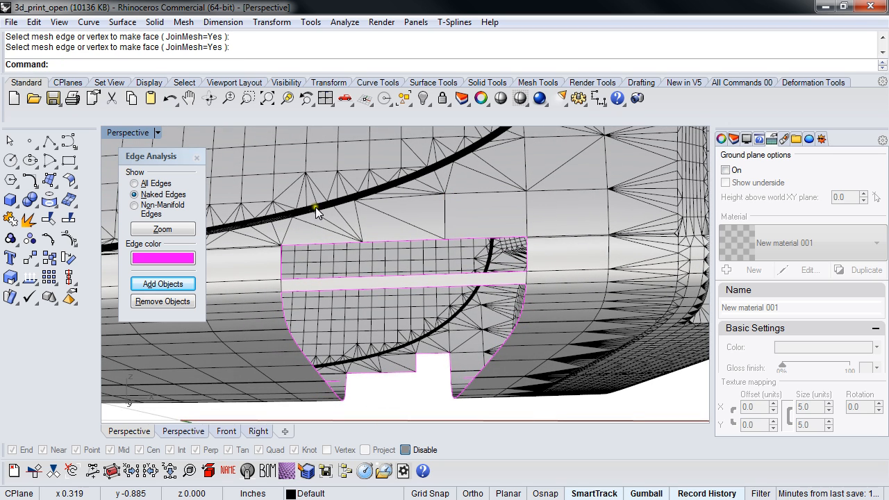
- Close the opening between the bridging face and the hole's upper edge with Fill Hole, using JoinMesh=Yes
click(182, 22)
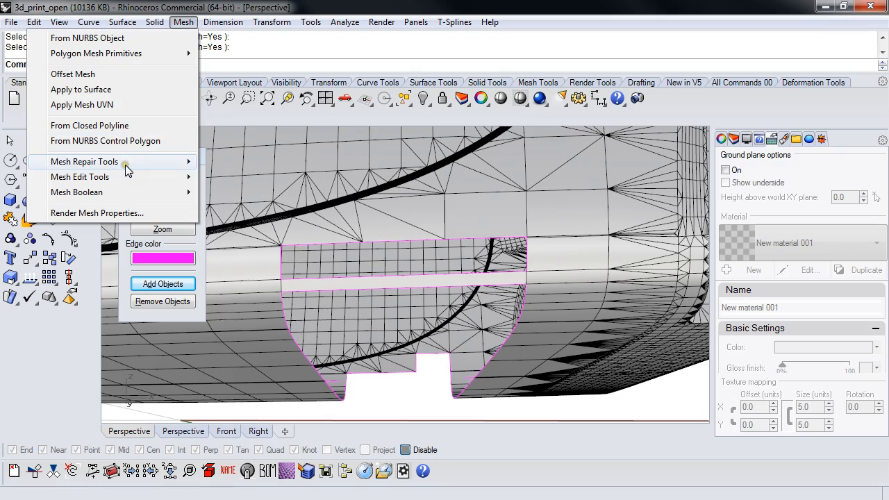
mouse_move(128, 164)
click(233, 182)
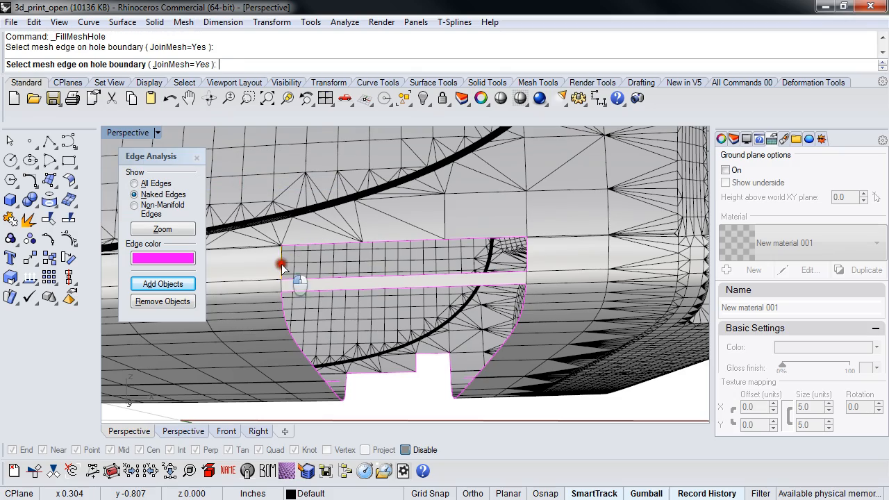
click(282, 268)
right_drag(281, 267, 417, 252)
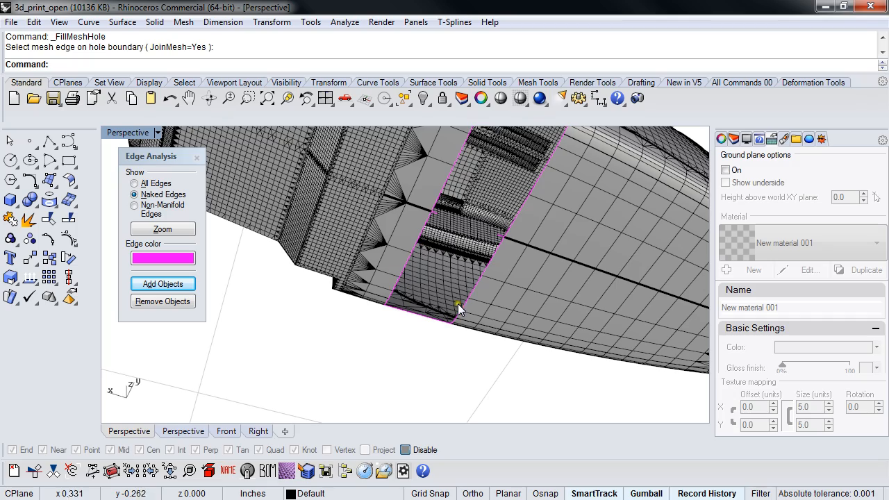